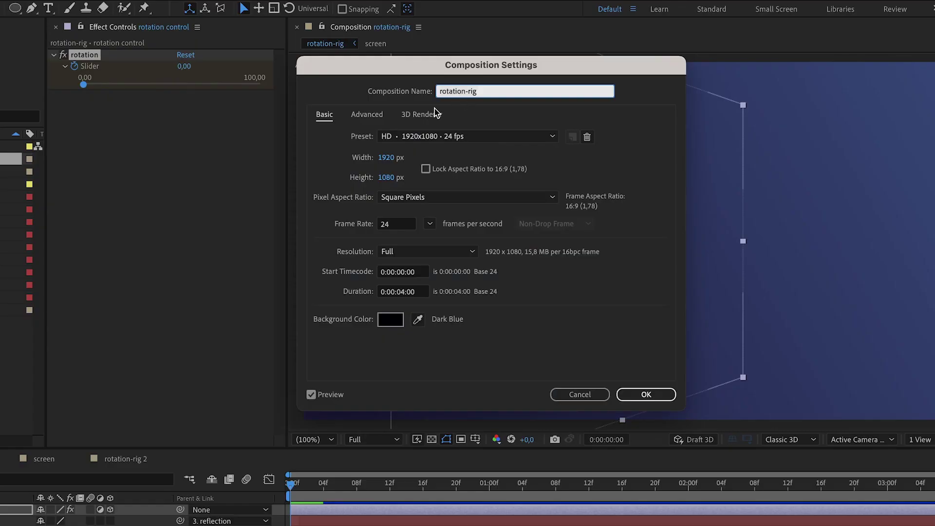
Switch the rig composition's 3D renderer to Cinema 4D in Composition Settings.
left_click(435, 114)
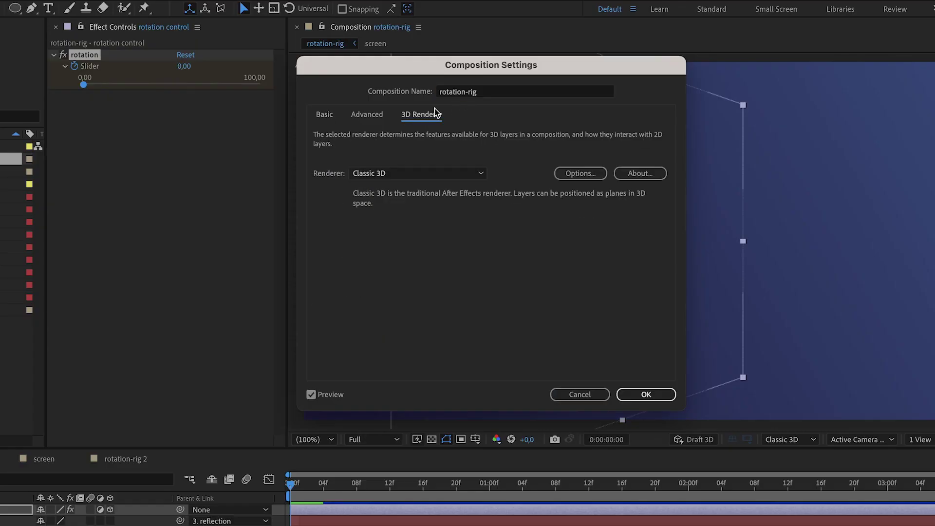
left_click(411, 174)
left_click(408, 202)
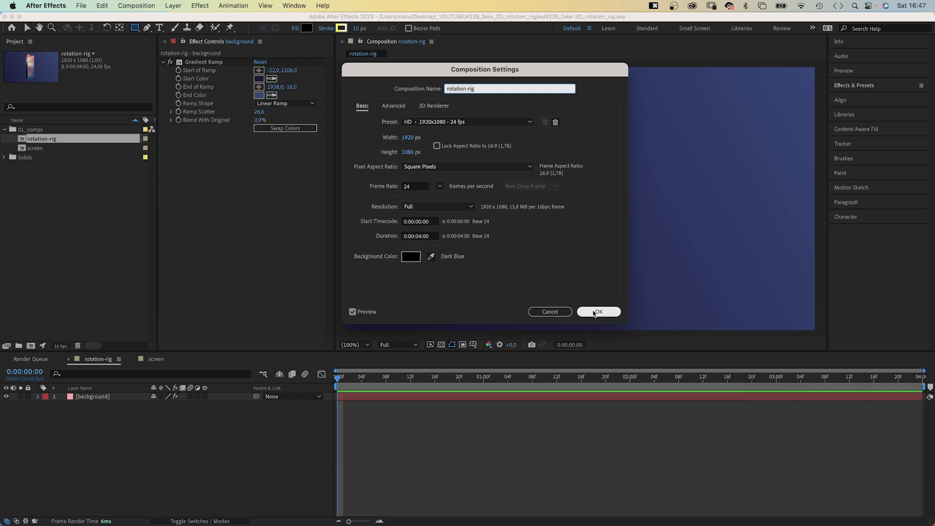
Confirm the composition settings and inspect the background's Gradient Ramp effect.
left_click(597, 312)
left_click(96, 398)
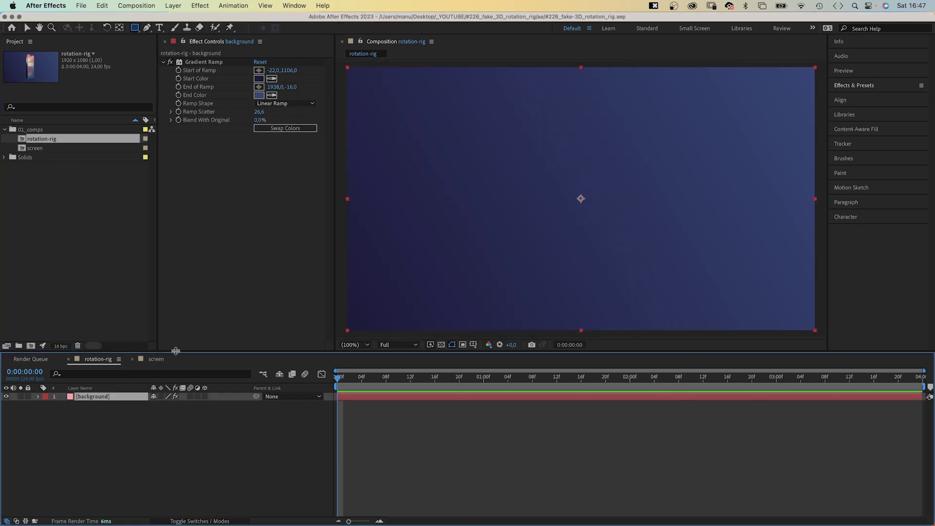
left_click(203, 63)
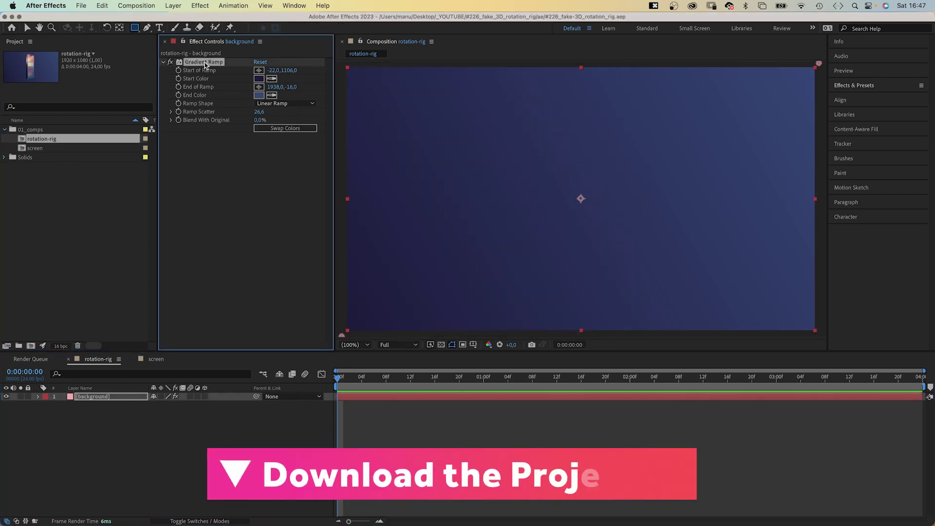
left_click(156, 452)
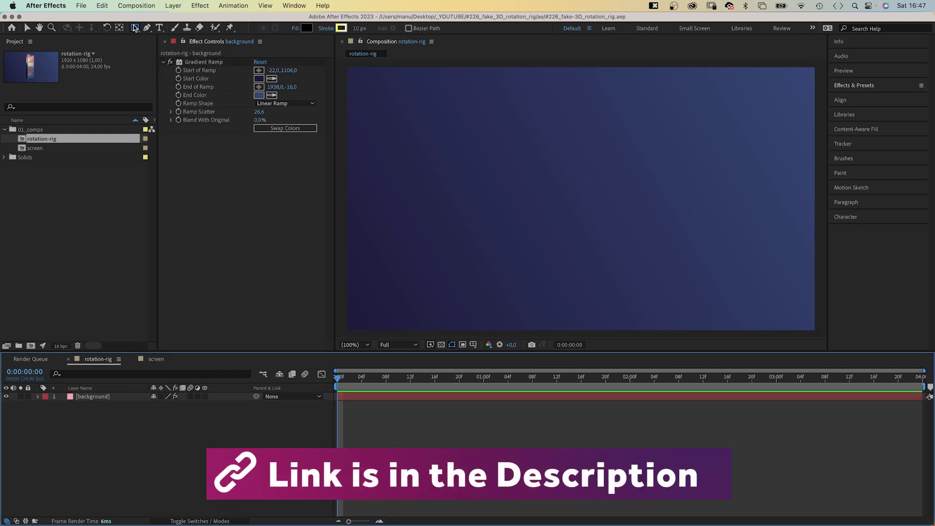
Create a full-comp rectangle shape with a white fill and no stroke.
left_click_drag(135, 28, 168, 39)
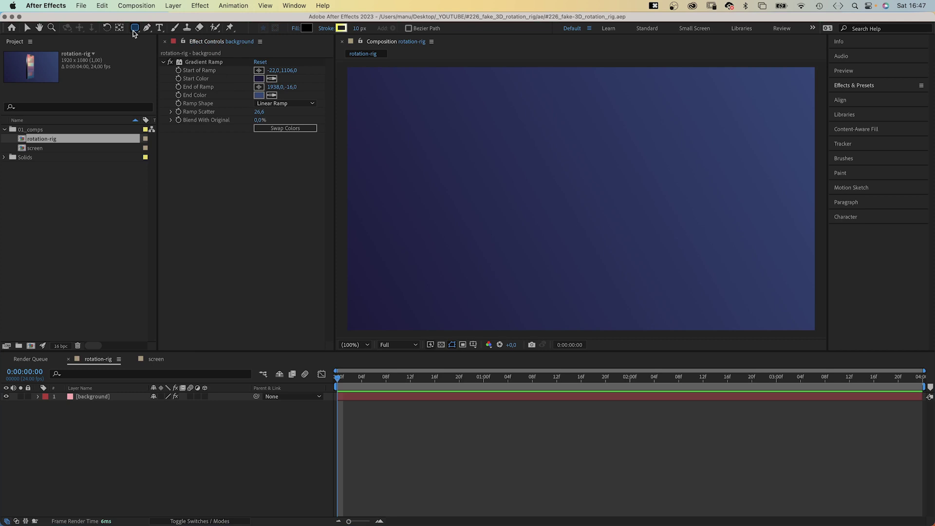
double_click(135, 28)
left_click(382, 28)
left_click_drag(453, 112, 495, 79)
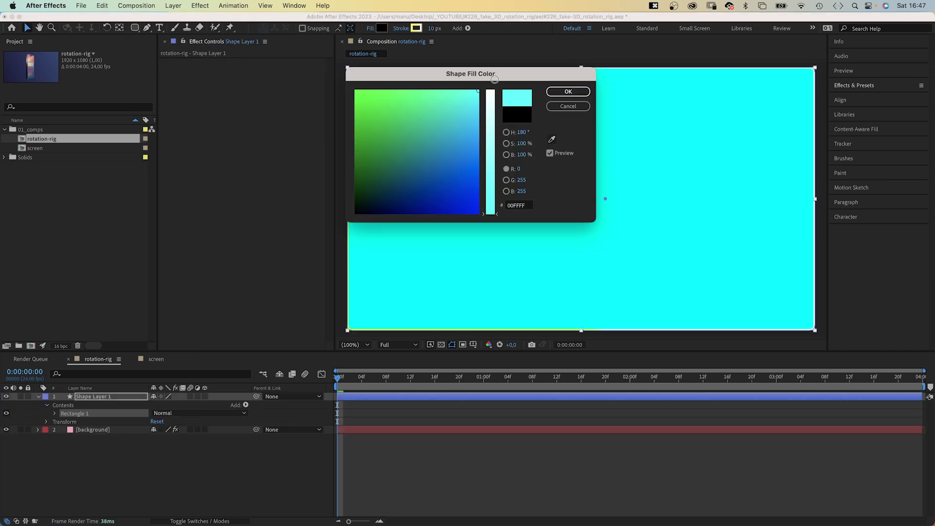
left_click(492, 80)
left_click(558, 91)
left_click(402, 28)
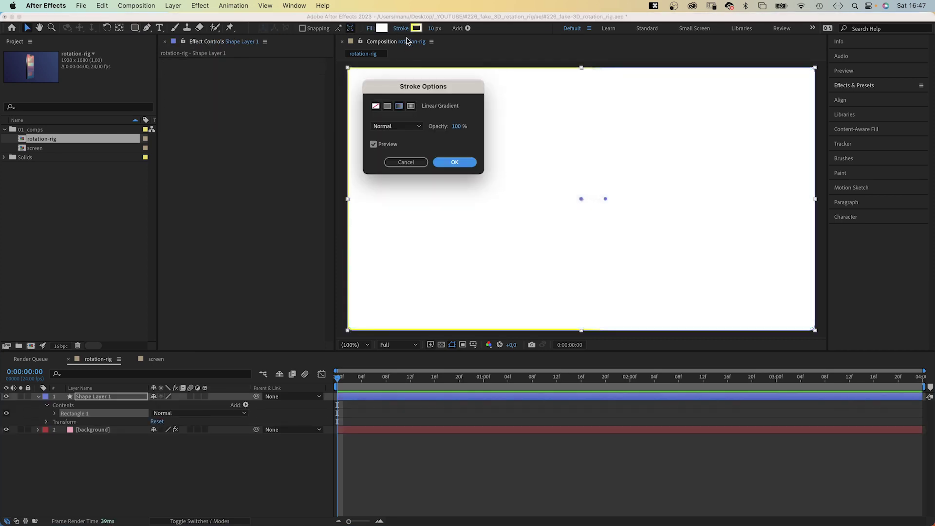
left_click(376, 106)
left_click(442, 162)
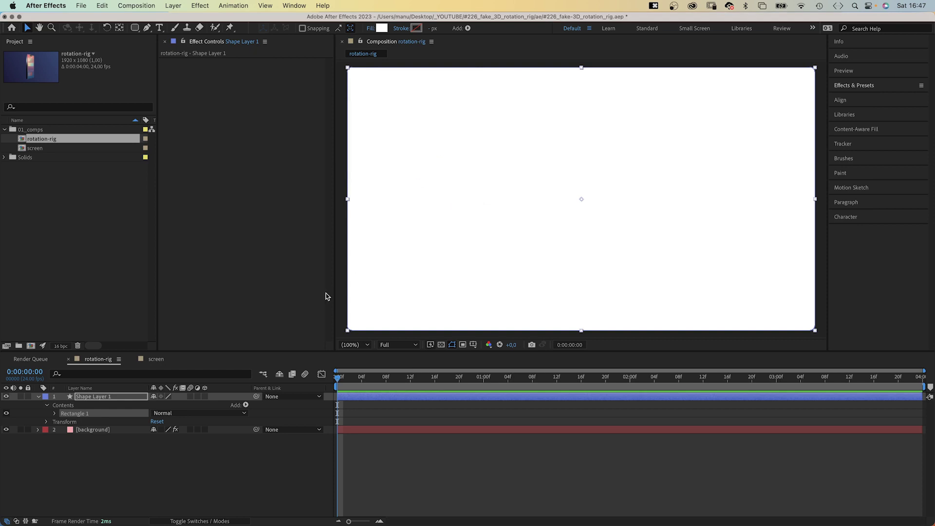
Rename the new shape layer 'phone front'.
left_click(80, 399)
key("Return")
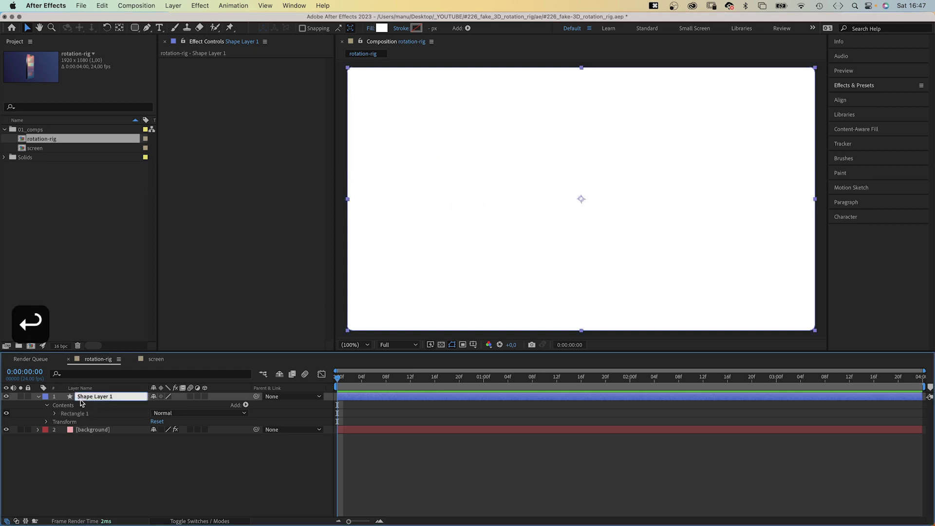
type("phone front")
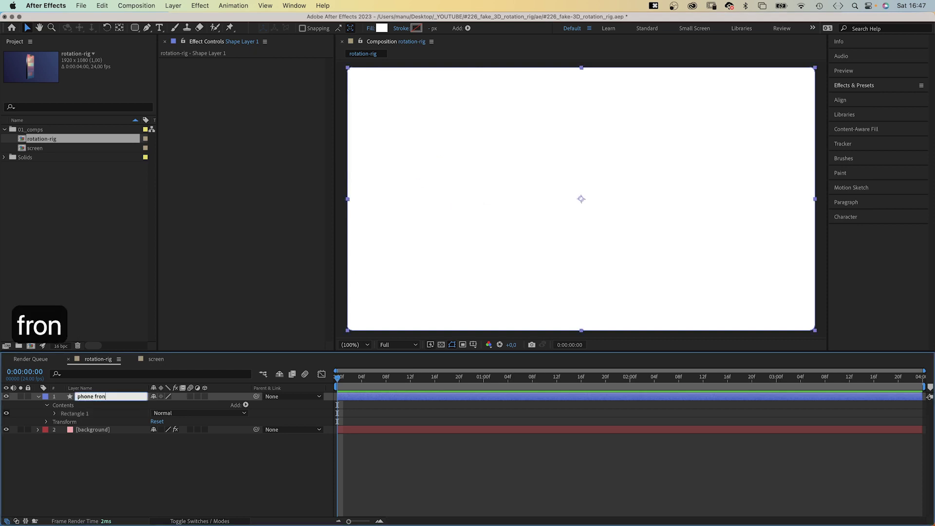
key("Return")
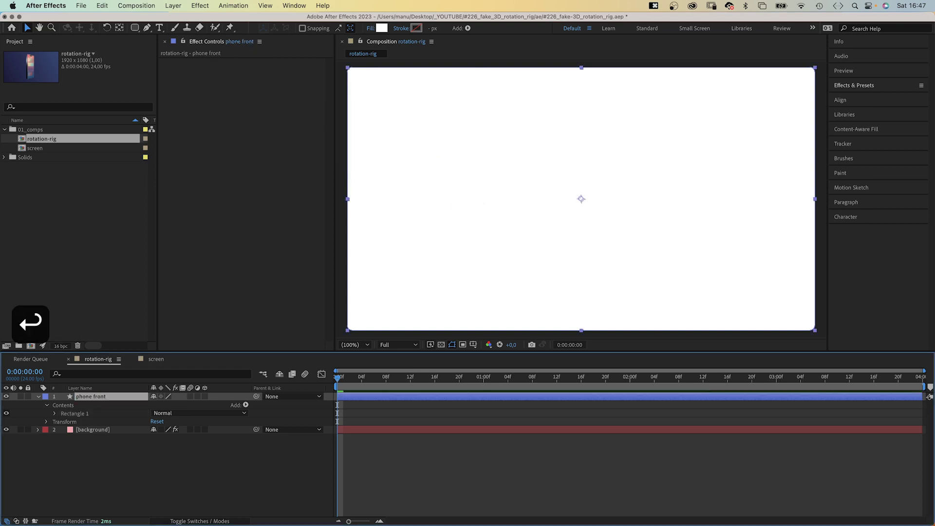
Set the rectangle's size to 450×800 with roundness 40.
left_click(55, 414)
left_click(63, 421)
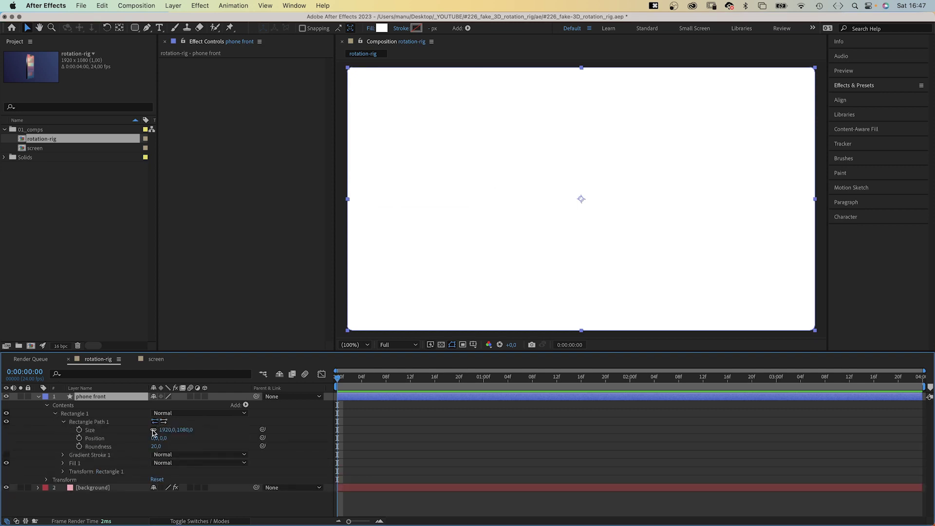
left_click(153, 431)
left_click(168, 430)
type("450")
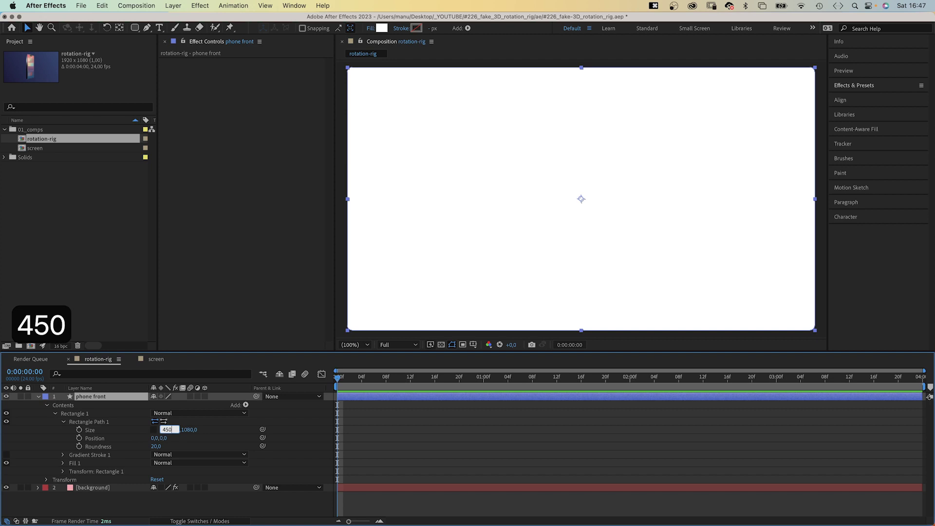
key("Tab")
type("800")
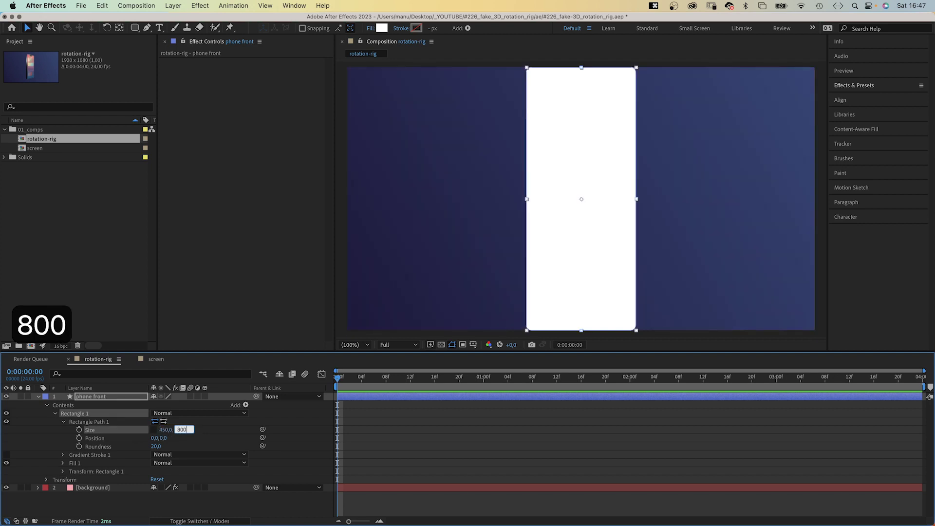
key("Return")
left_click(157, 446)
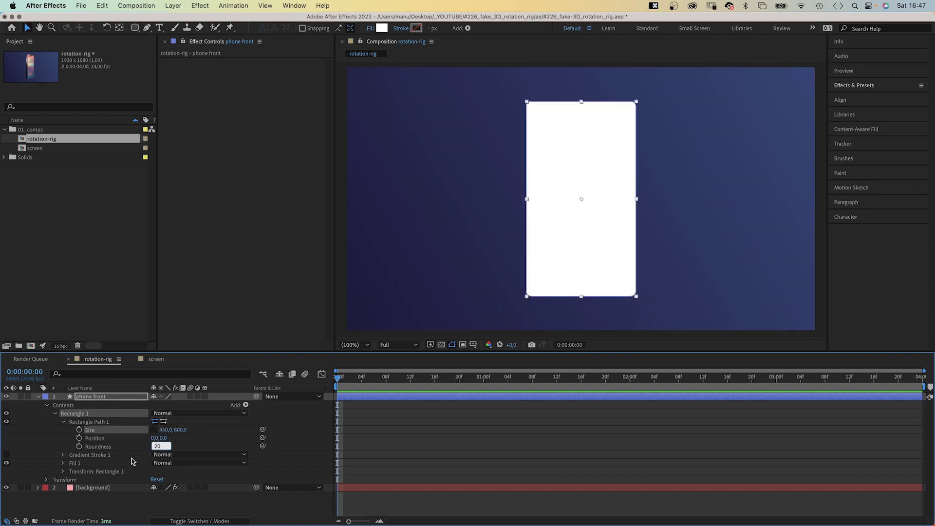
type("40")
key("Return")
Make phone front 3D and duplicate it as a layer named 'phone frame'.
left_click(38, 396)
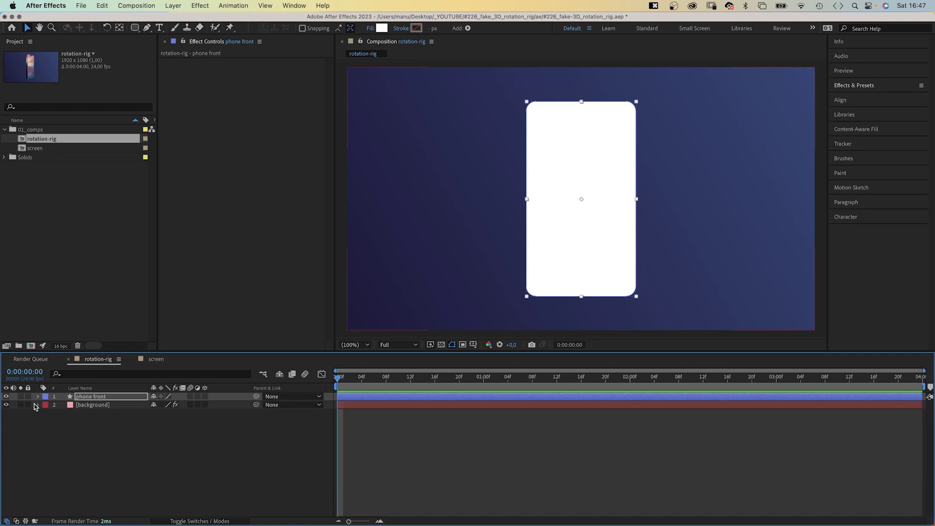
left_click(205, 397)
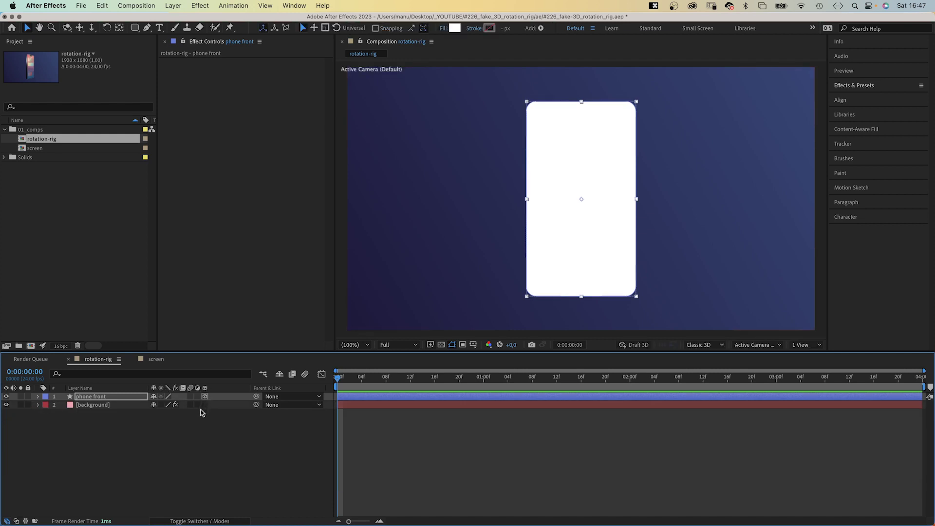
left_click(97, 397)
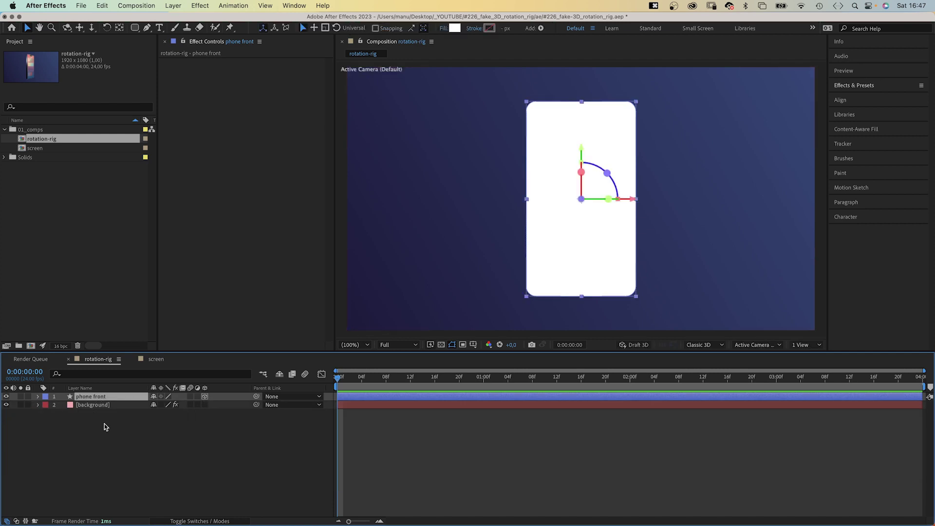
key("super+d")
key("Return")
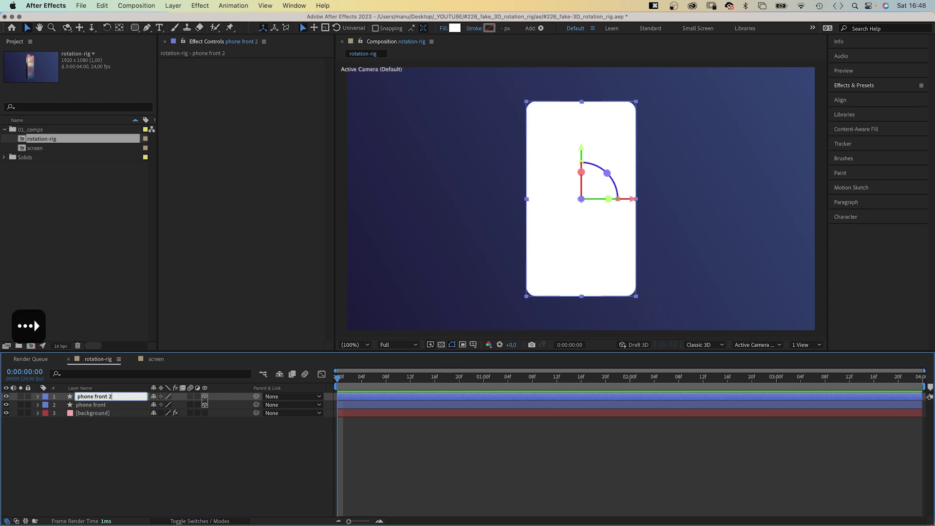
key("BackSpace")
key("BackSpace")
key("BackSpace")
key("BackSpace")
key("BackSpace")
key("BackSpace")
type("ram")
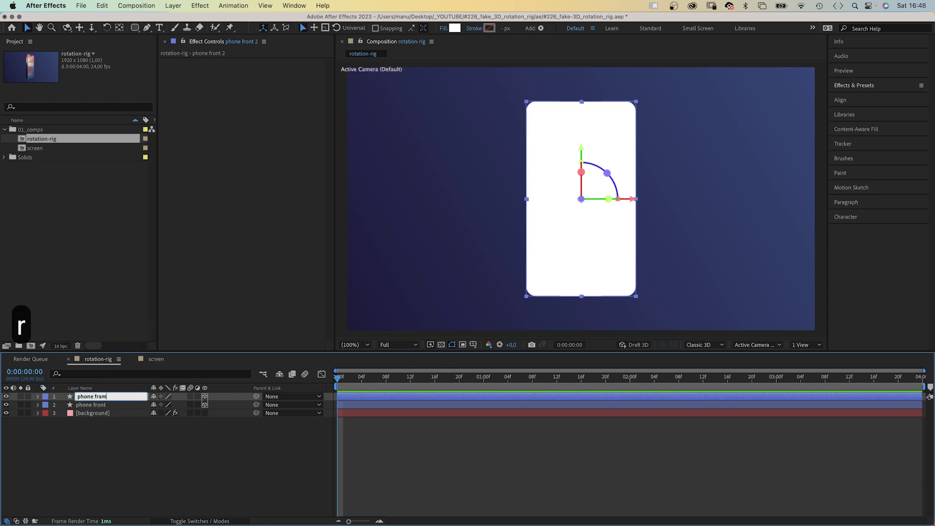
type("e")
key("Return")
Give phone frame no fill and a solid white 3 px stroke.
left_click(443, 28)
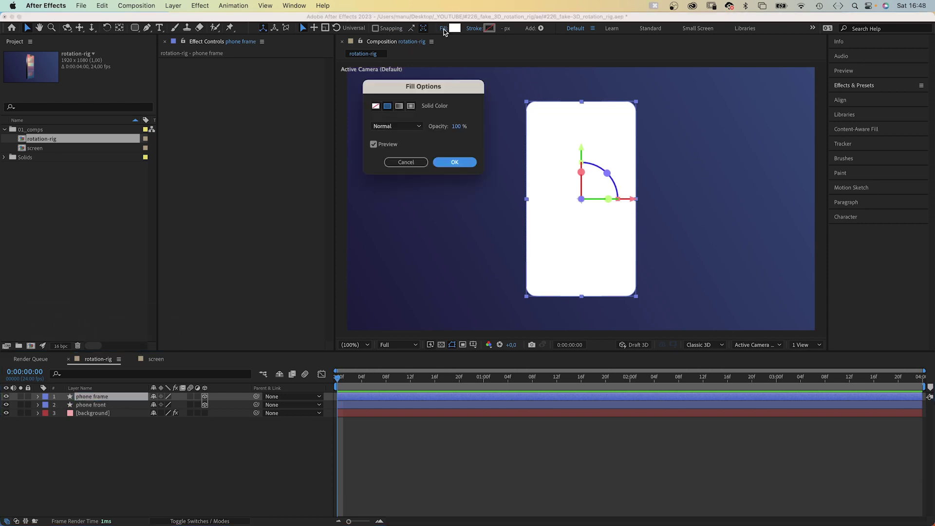
left_click(375, 106)
left_click(454, 162)
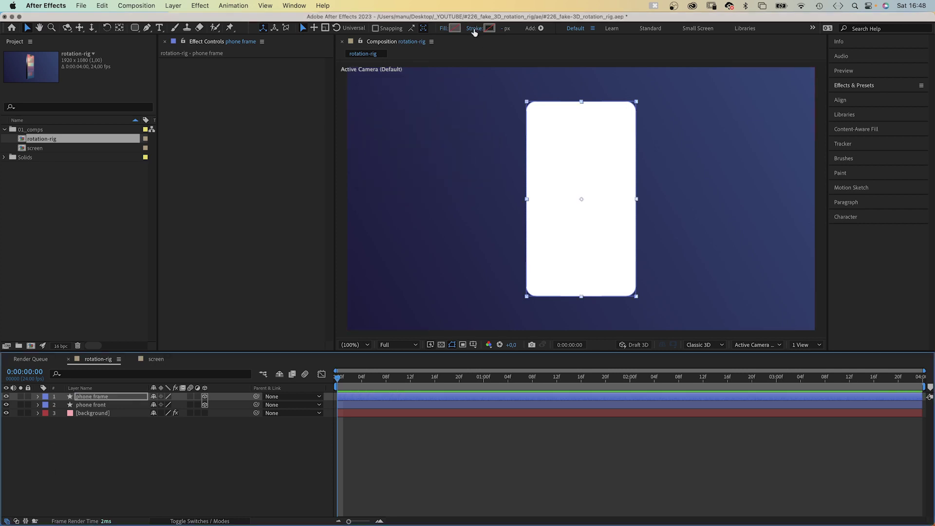
left_click(474, 29)
left_click(387, 106)
left_click(453, 161)
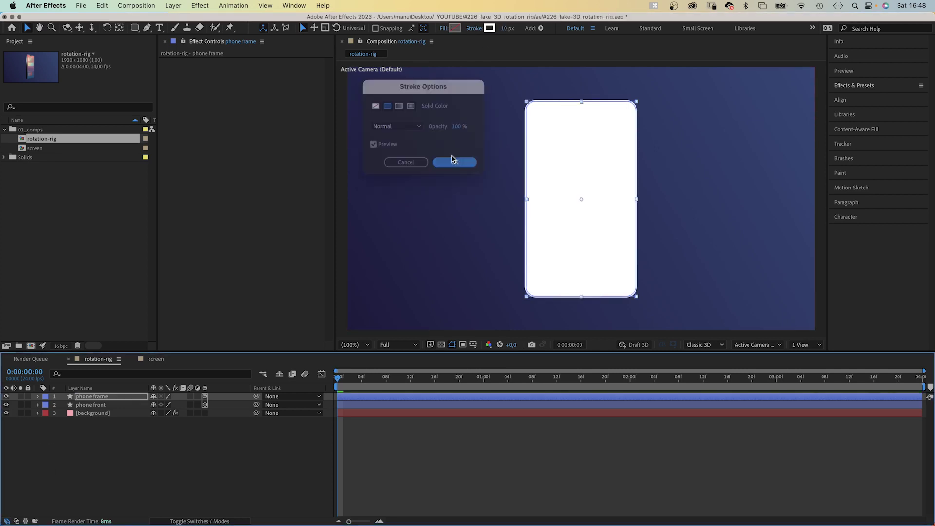
left_click(505, 27)
type("3")
key("Return")
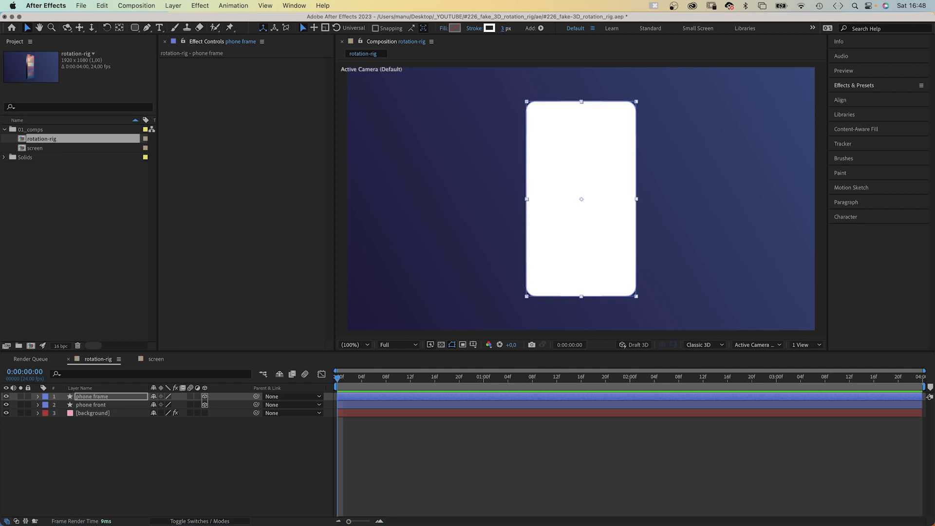
left_click(130, 376)
Inspect the screen composition's settings and step through its layers.
double_click(34, 148)
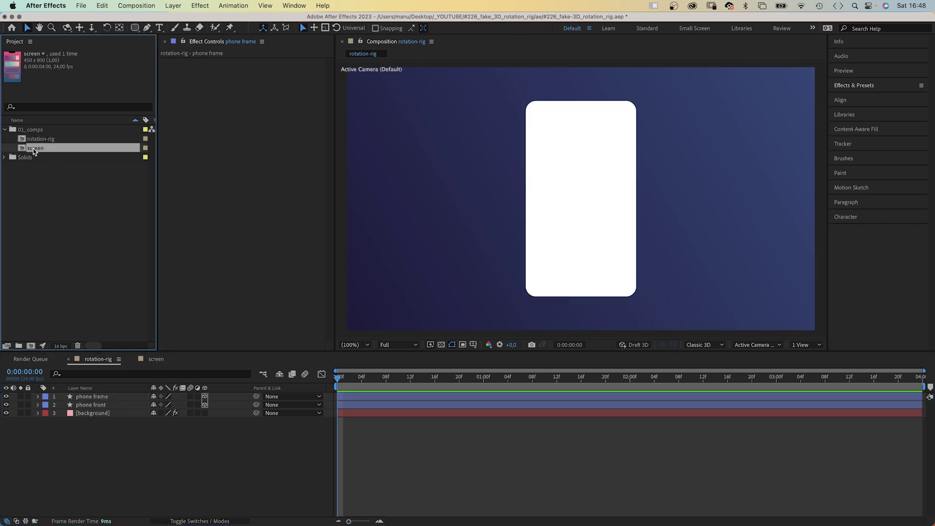
key("super+k")
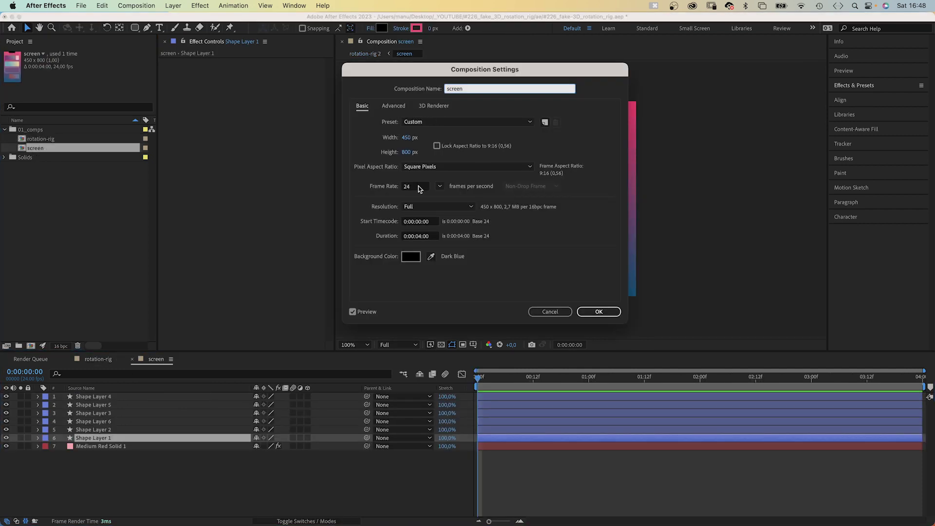
left_click(587, 312)
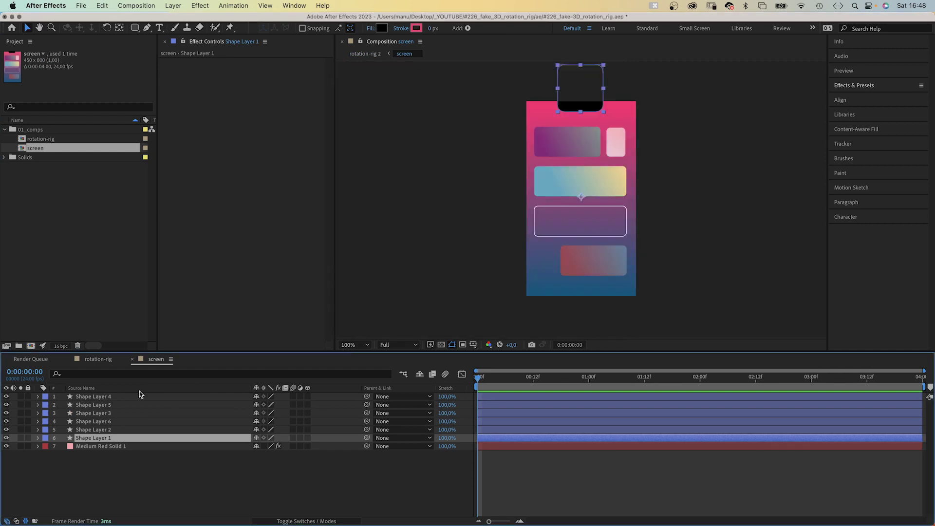
left_click(89, 396)
key("super+Down")
key("super+Down")
key("super+Down")
key("super+Down")
key("super+Down")
Add the screen comp to rotation-rig as a 3D layer matted to phone front.
double_click(46, 139)
left_click_drag(45, 148, 105, 398)
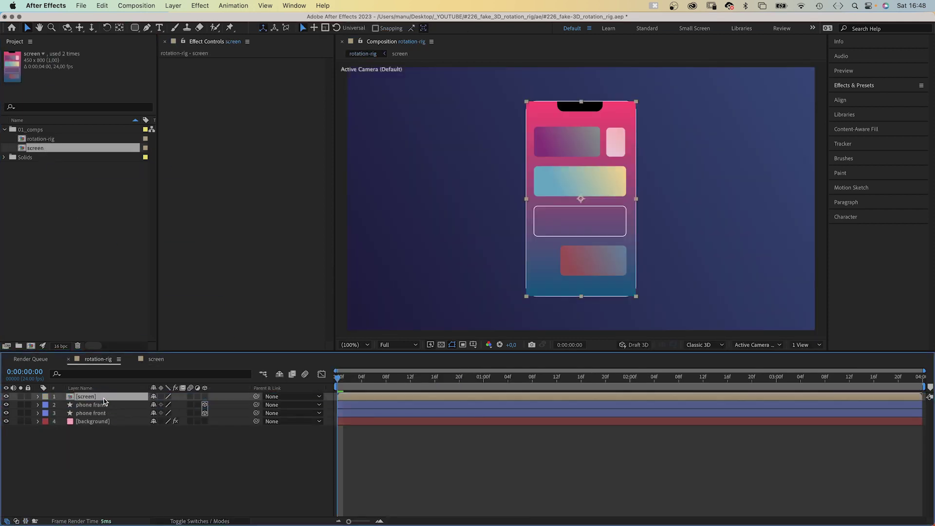
left_click(205, 396)
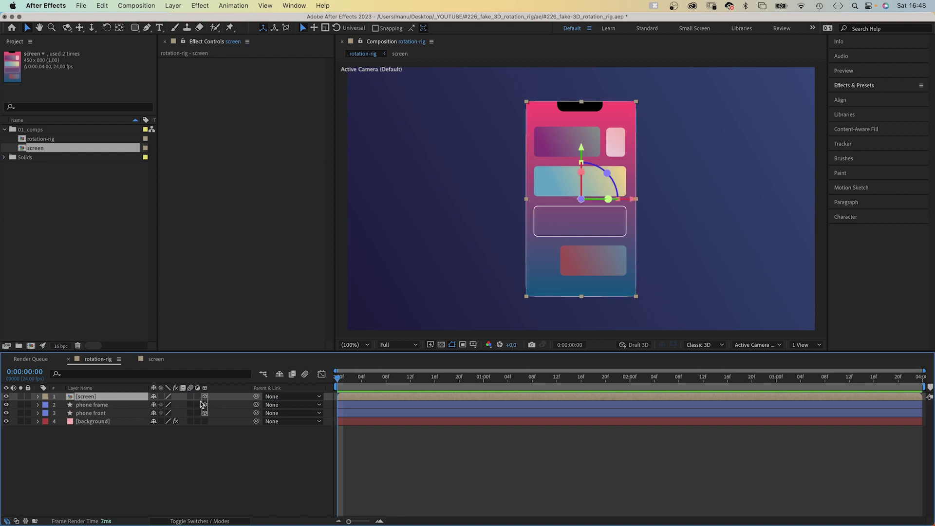
left_click(197, 520)
left_click_drag(197, 396, 104, 415)
left_click(124, 453)
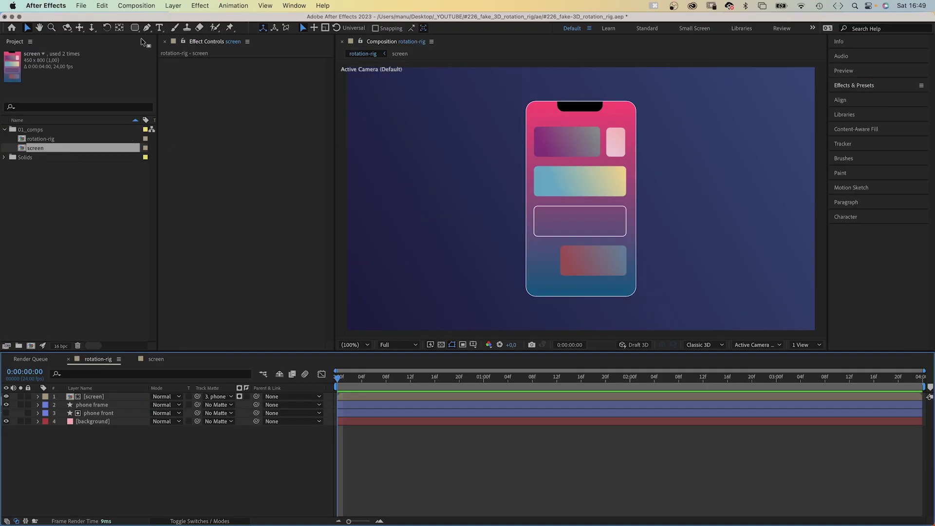
Draw a diagonal Pen line across the phone with a 50 px stroke.
left_click(146, 28)
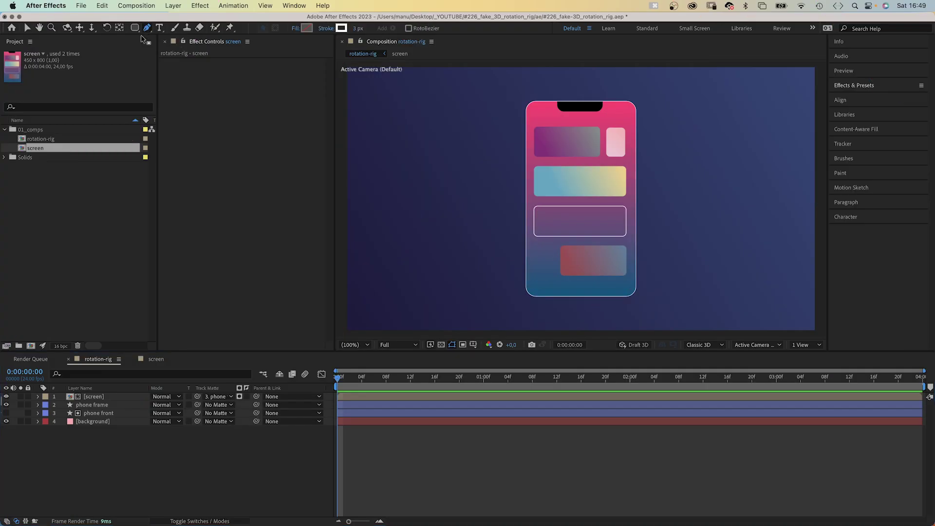
left_click(658, 92)
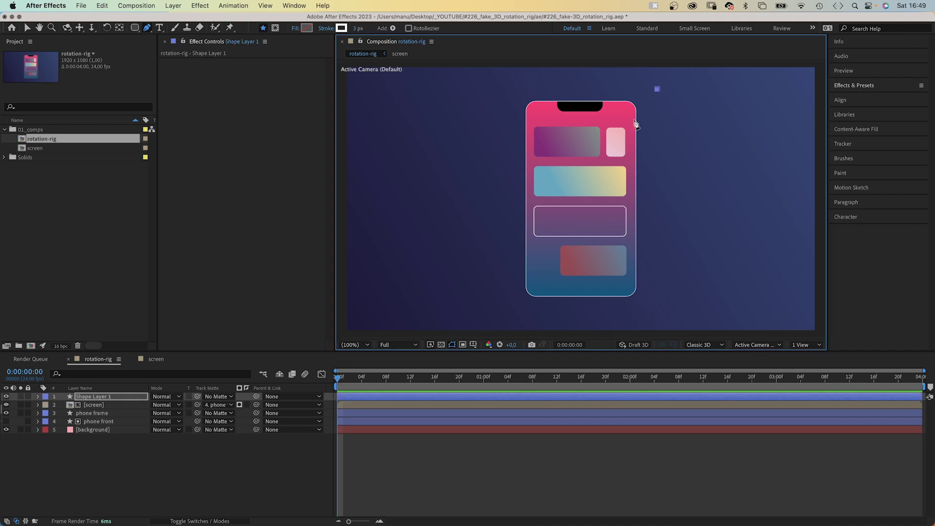
left_click(505, 312)
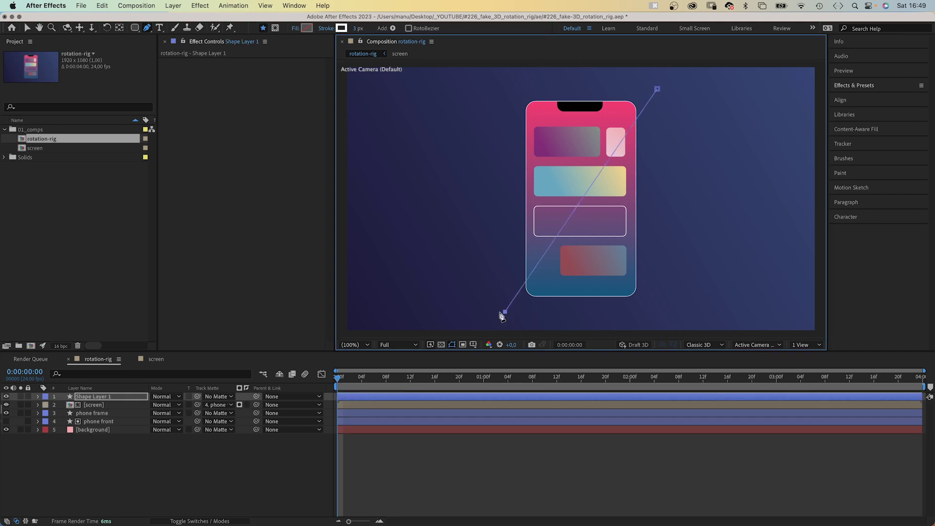
left_click(356, 29)
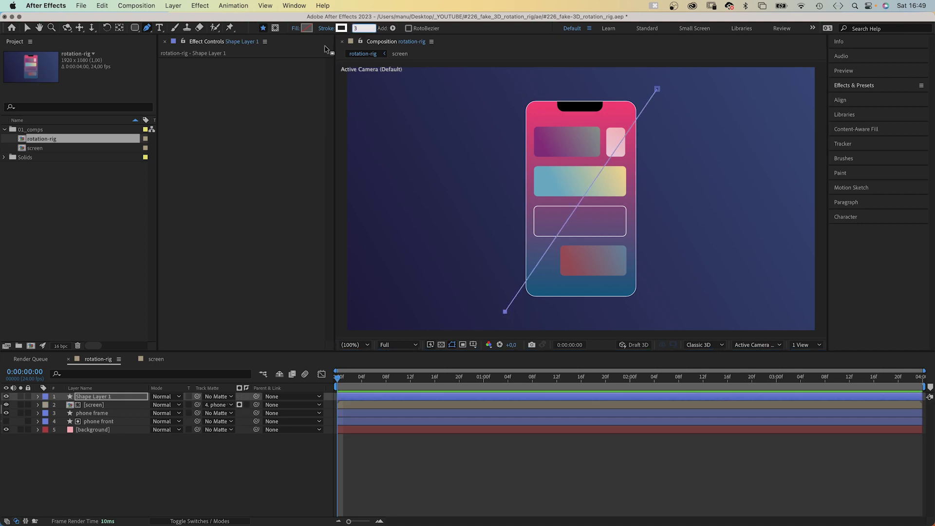
type("50")
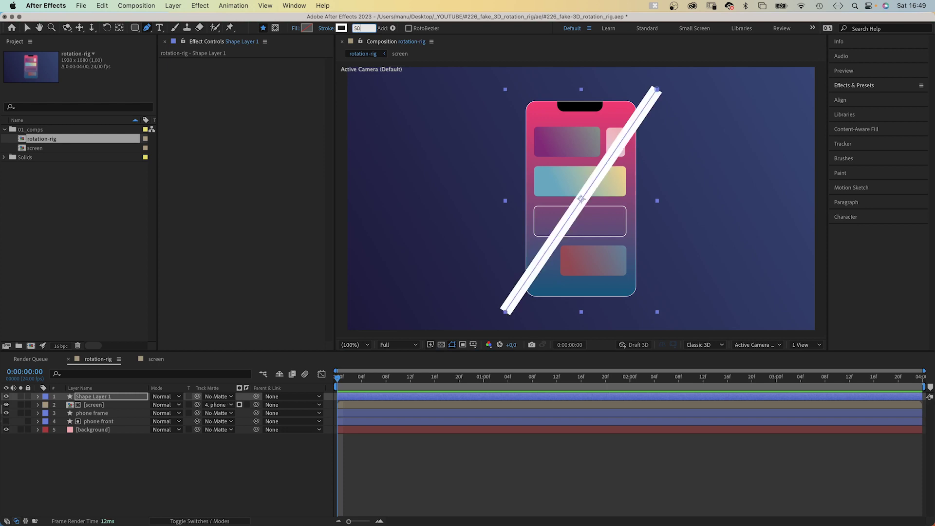
key("Return")
Rename the line's shape layer 'reflection'.
left_click(88, 400)
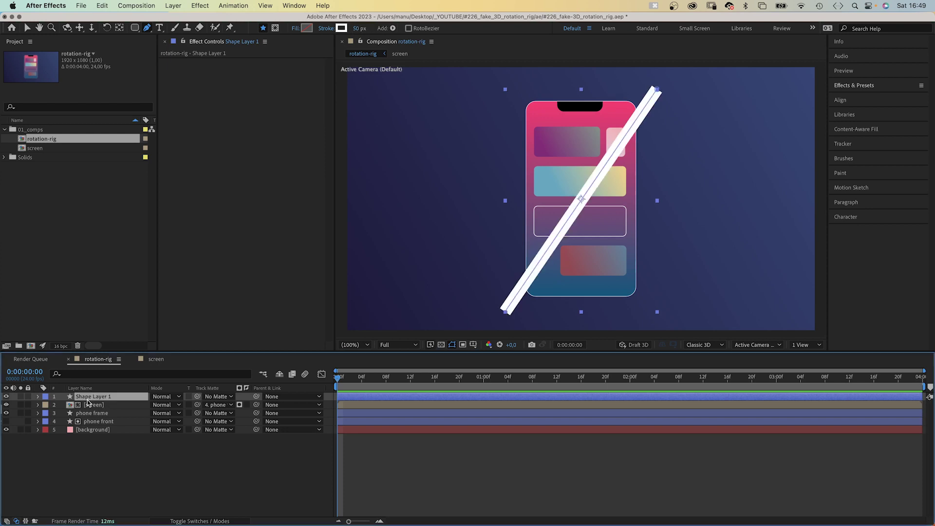
key("Return")
type("reflection")
key("Return")
Set the reflection layer's opacity to 50%.
key("t")
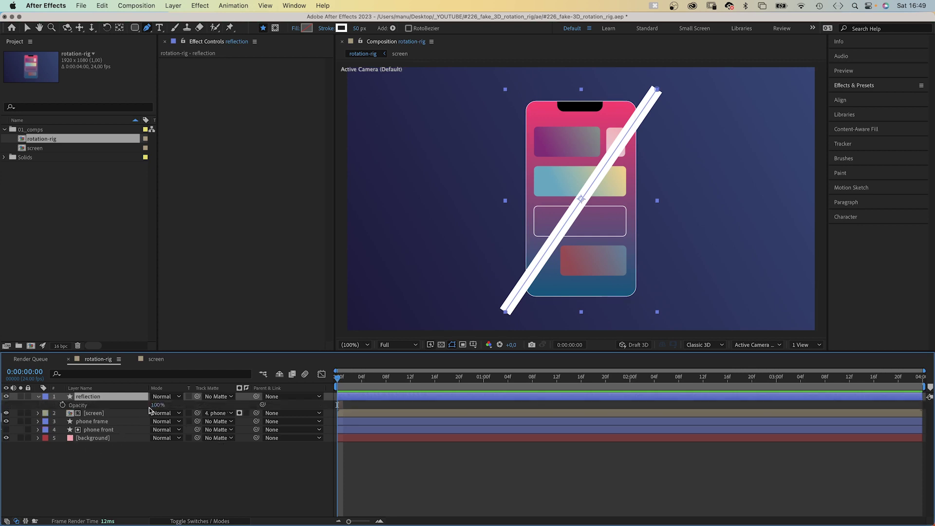
left_click(154, 405)
key("Return")
Make the stroke a white linear gradient with the left opacity stop at 20%.
left_click(325, 28)
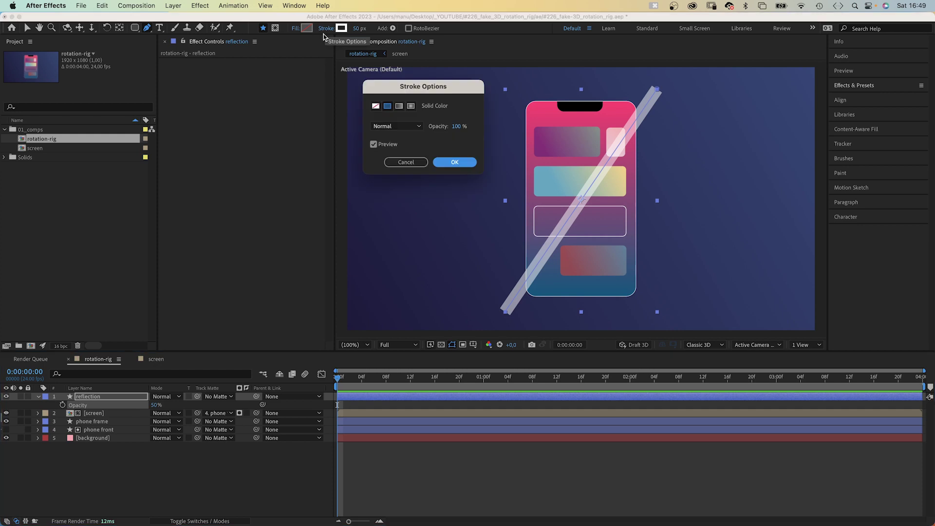
left_click(394, 108)
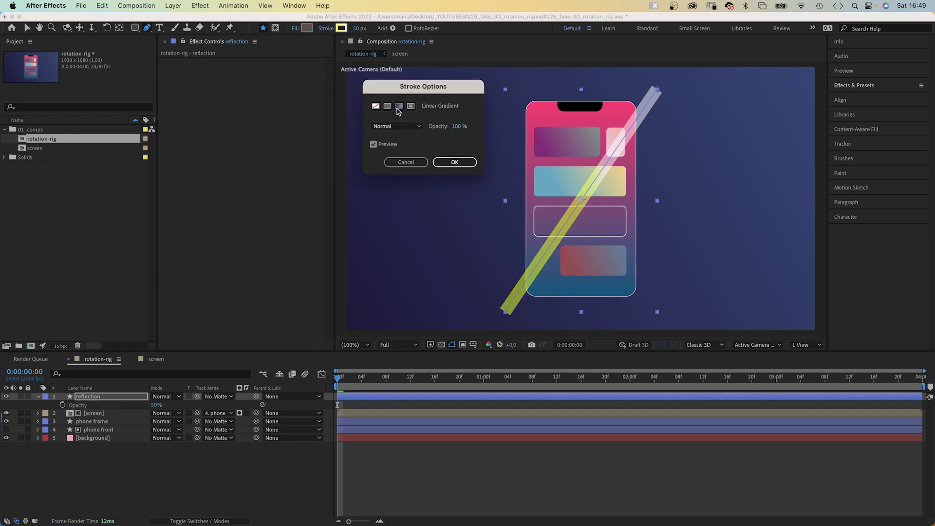
left_click(454, 162)
left_click(341, 28)
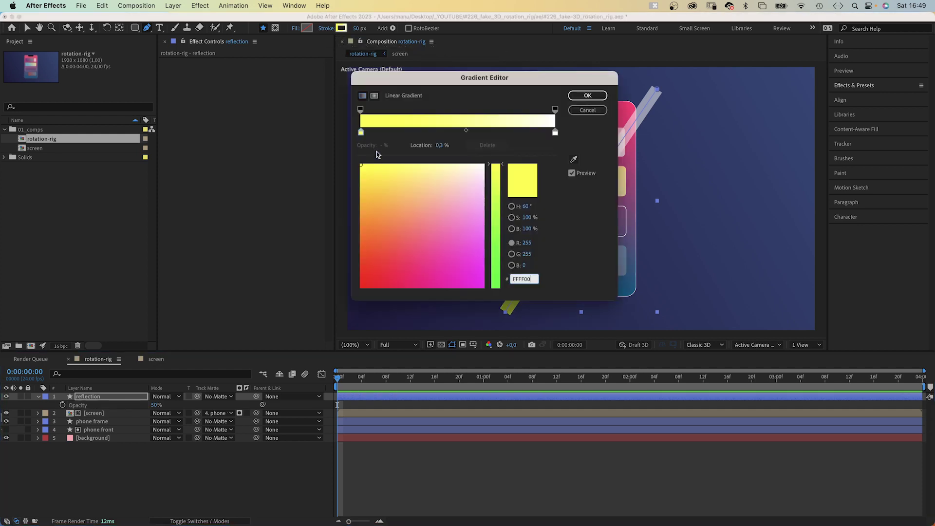
left_click(476, 183)
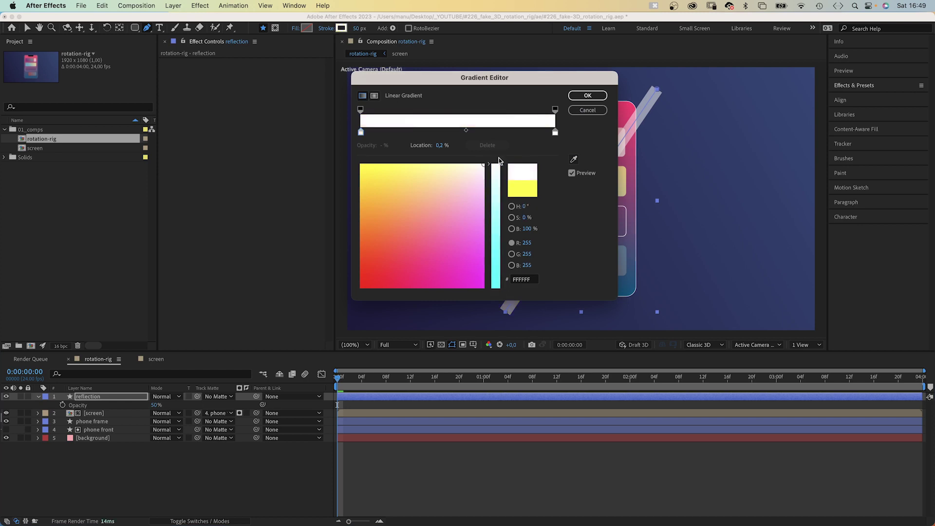
left_click(361, 109)
left_click_drag(386, 146, 351, 149)
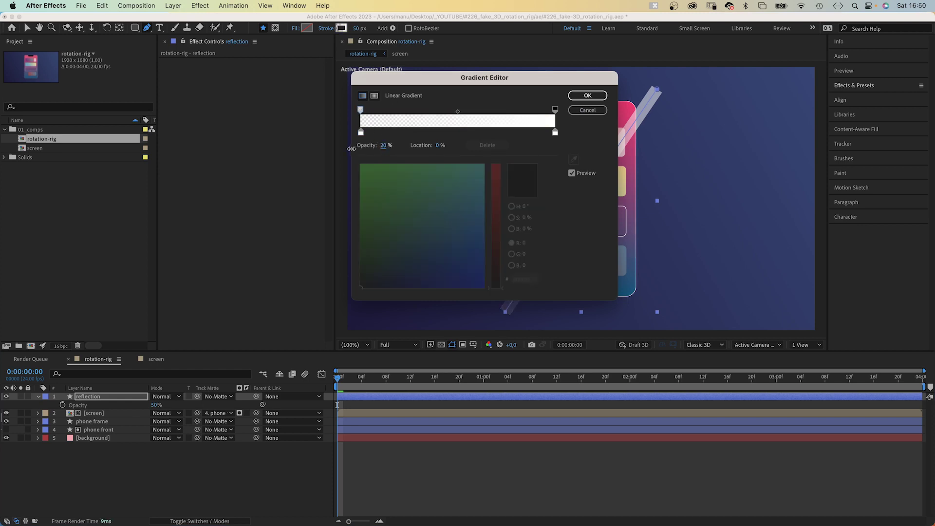
left_click(555, 132)
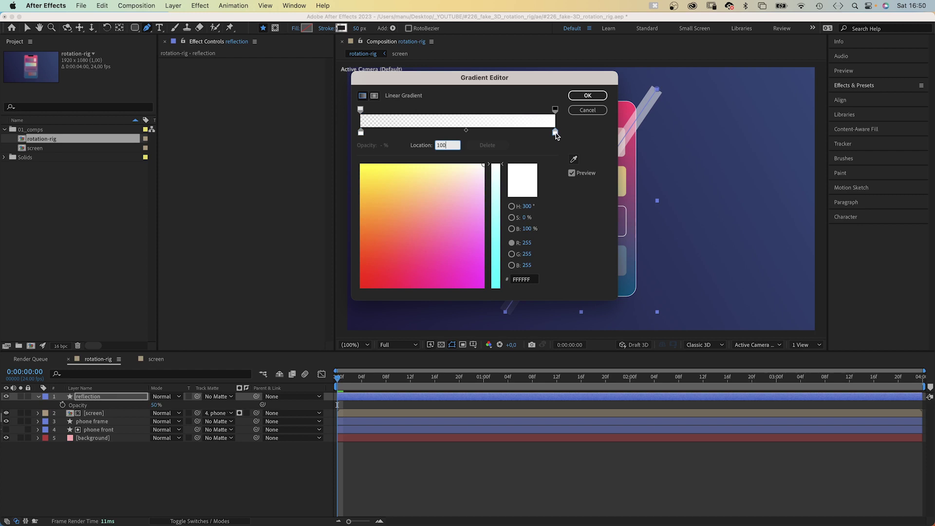
left_click(555, 110)
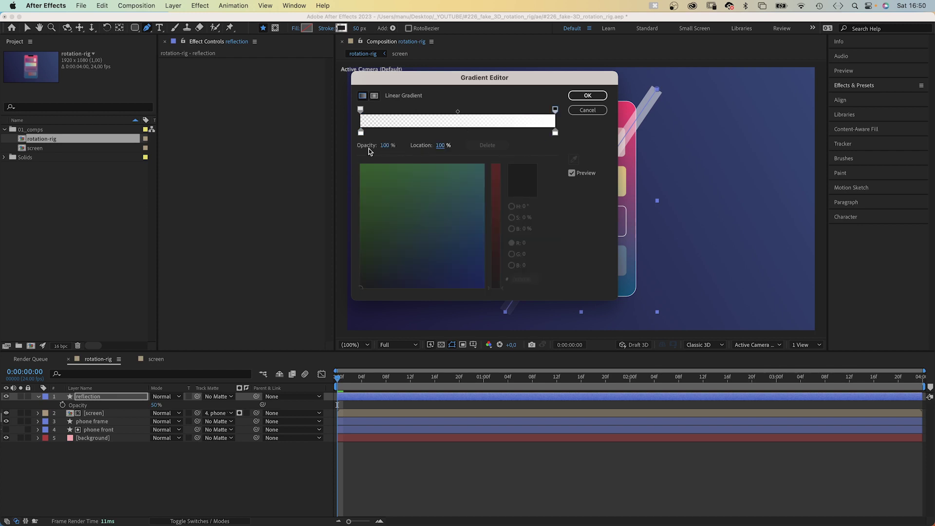
Set the gradient's right end to about half opacity and apply the gradient.
left_click_drag(370, 147, 359, 147)
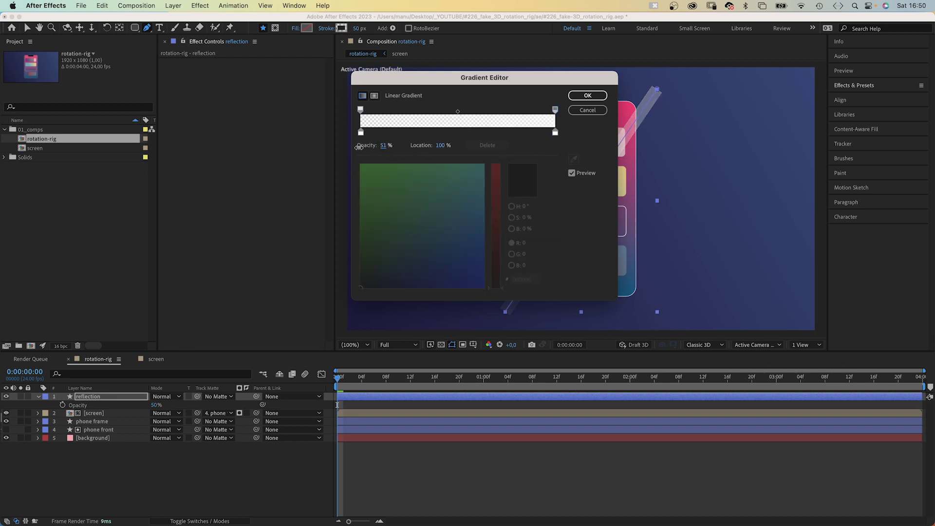
left_click(587, 95)
left_click(96, 397)
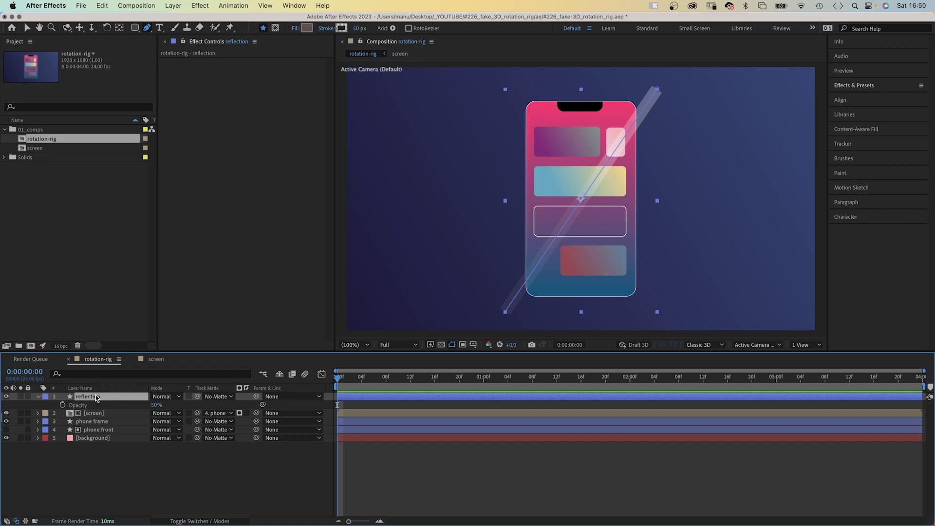
left_click(39, 396)
left_click(39, 396)
left_click(47, 405)
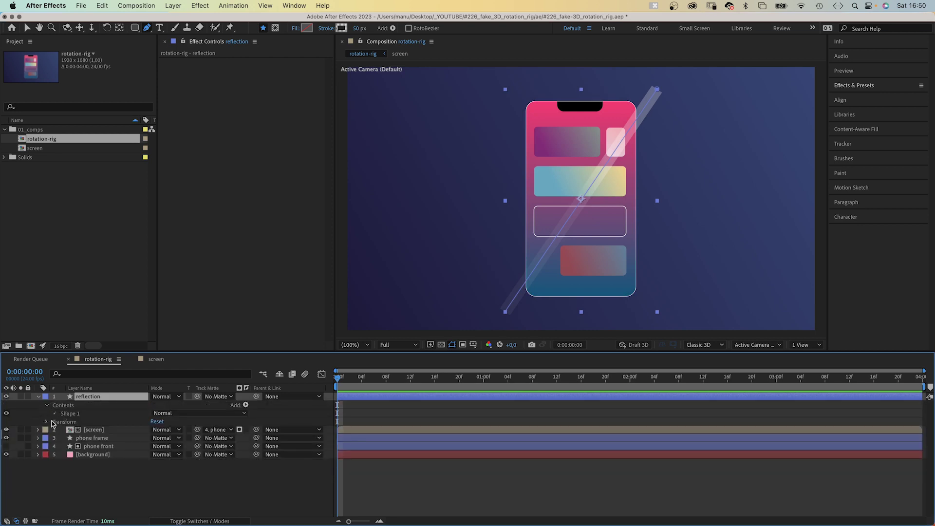
left_click(55, 413)
Duplicate the streak as Shape 2 with a 30 px stroke, shifted up-left.
key("super+d")
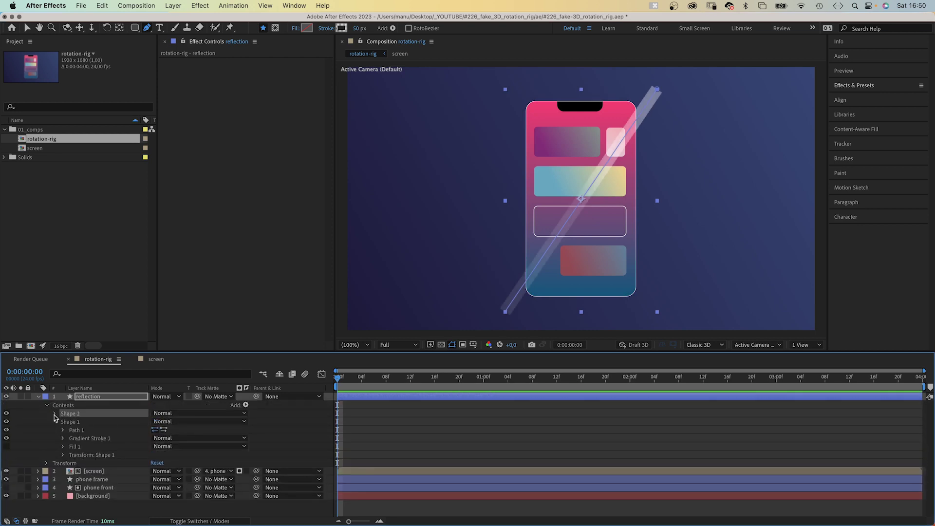
left_click(76, 422)
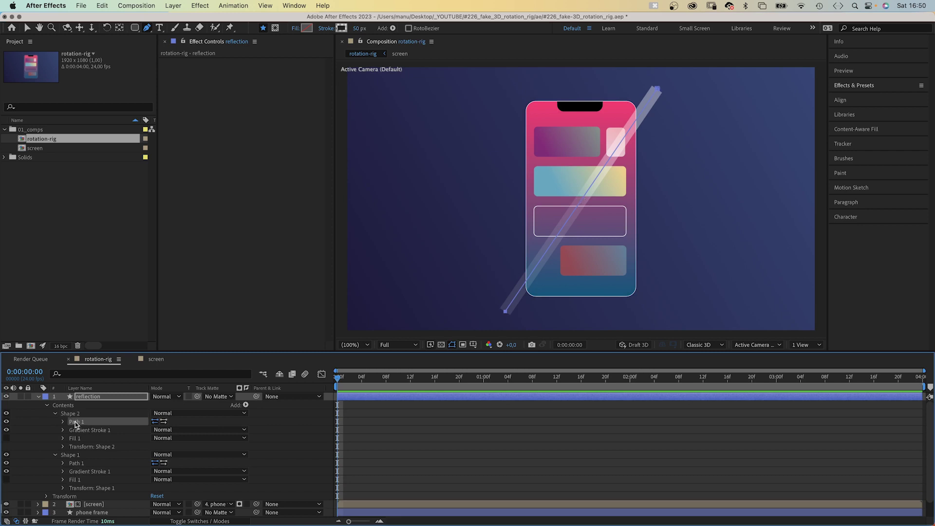
left_click(358, 28)
type("30")
left_click(117, 415)
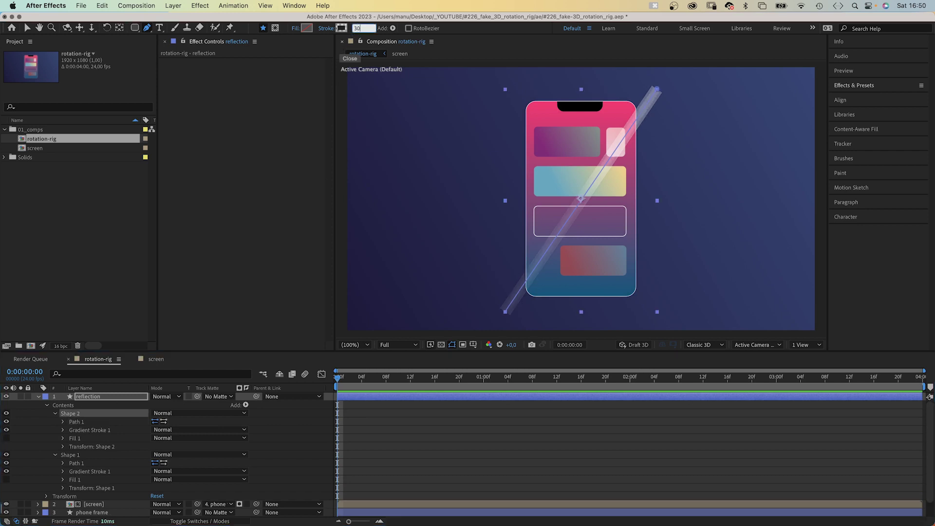
left_click(63, 421)
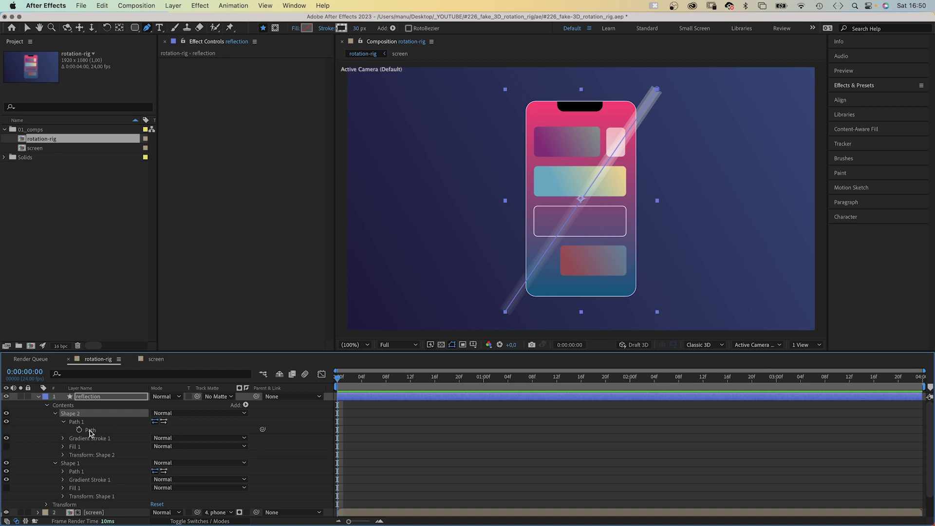
left_click(91, 430)
key("v")
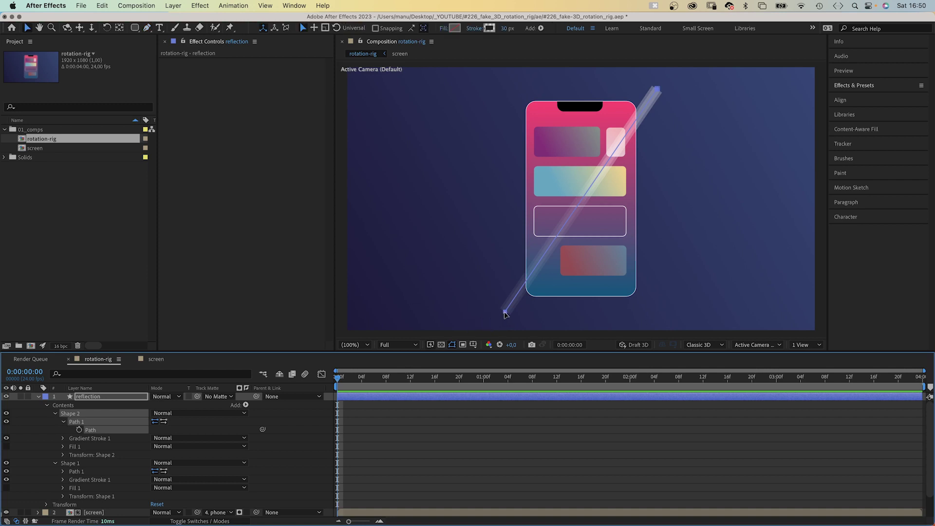
left_click_drag(505, 314, 493, 302)
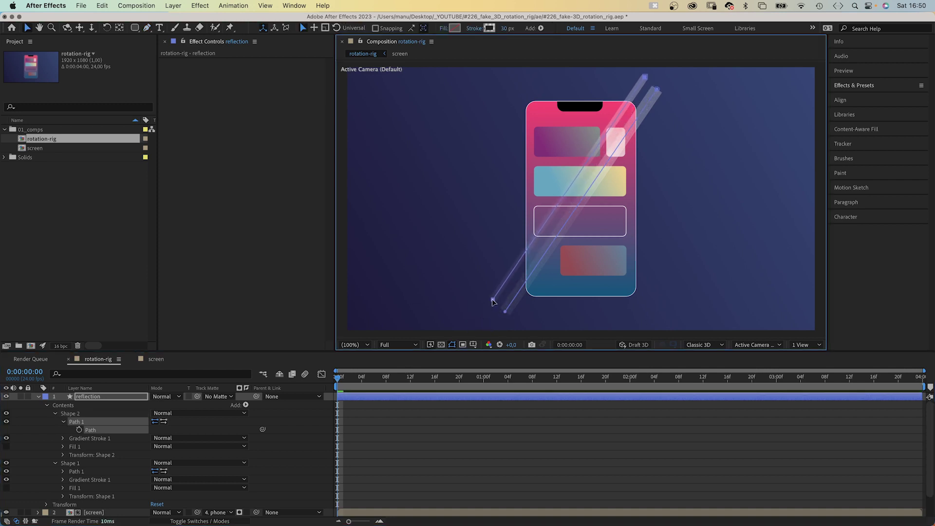
left_click(55, 414)
Duplicate Shape 2 into a third streak moved further up-left.
left_click(71, 414)
key("super+d")
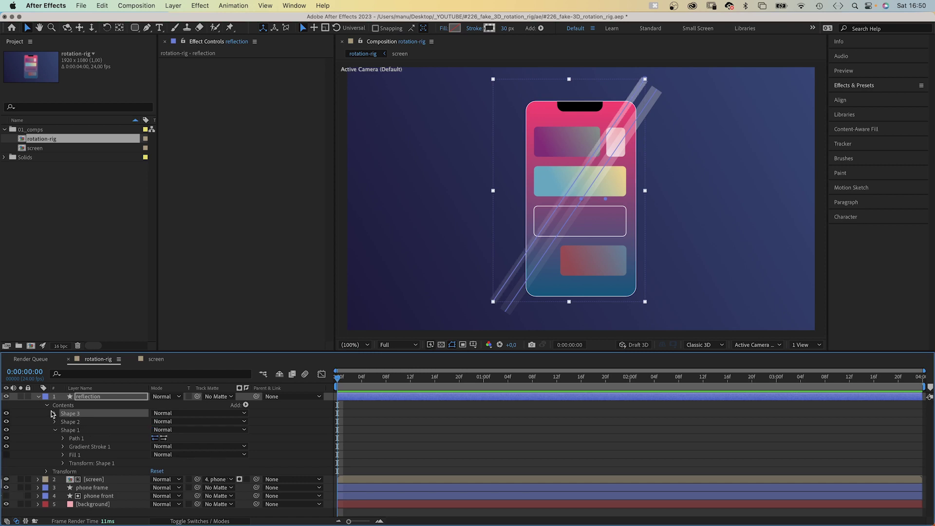
left_click(55, 414)
left_click(63, 422)
left_click(75, 422)
left_click_drag(509, 278, 499, 267)
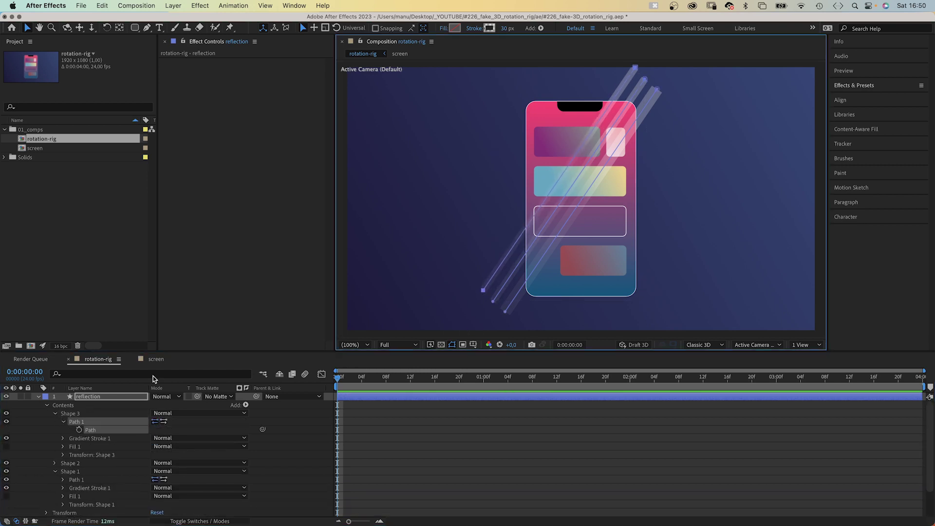
Matte the reflection layer to phone front so streaks show only inside the phone.
left_click(38, 397)
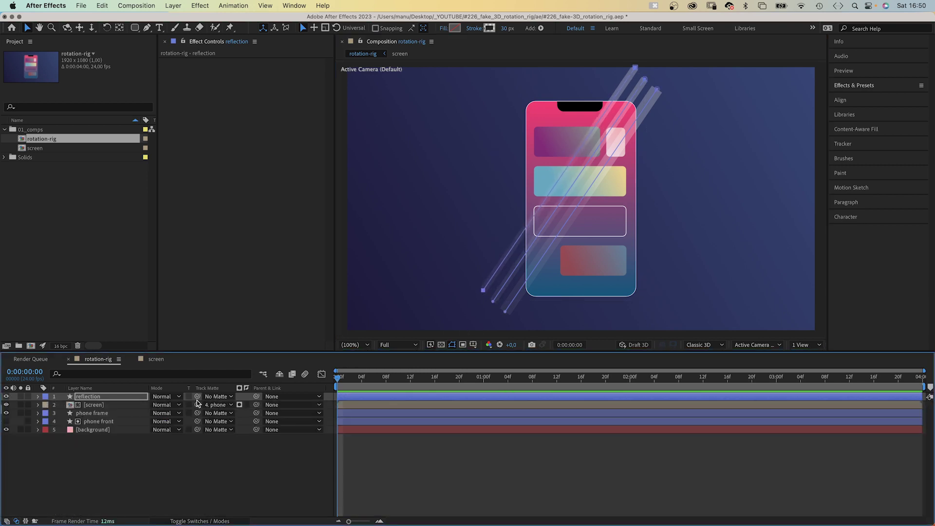
left_click_drag(198, 396, 131, 423)
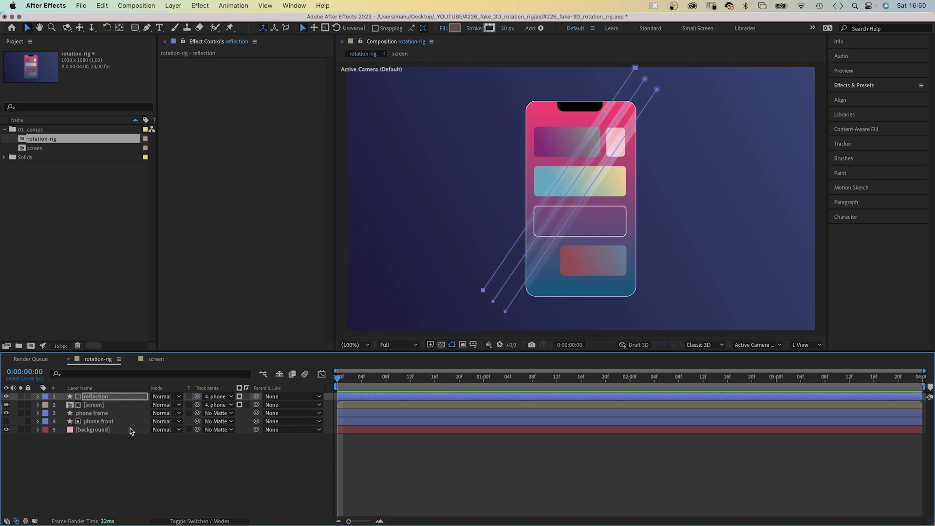
left_click(103, 480)
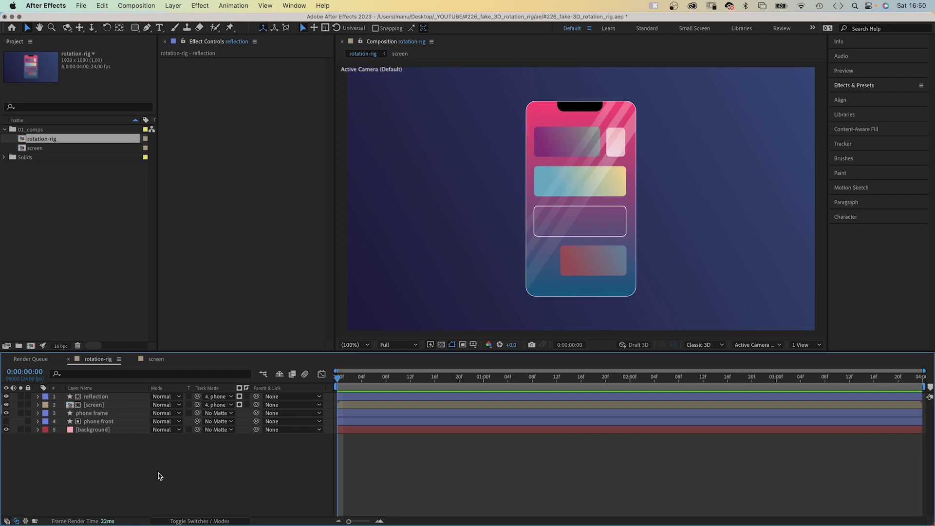
Create a yellow solid named 'light' with a 390 px feathered ellipse mask over the phone top.
key("super+y")
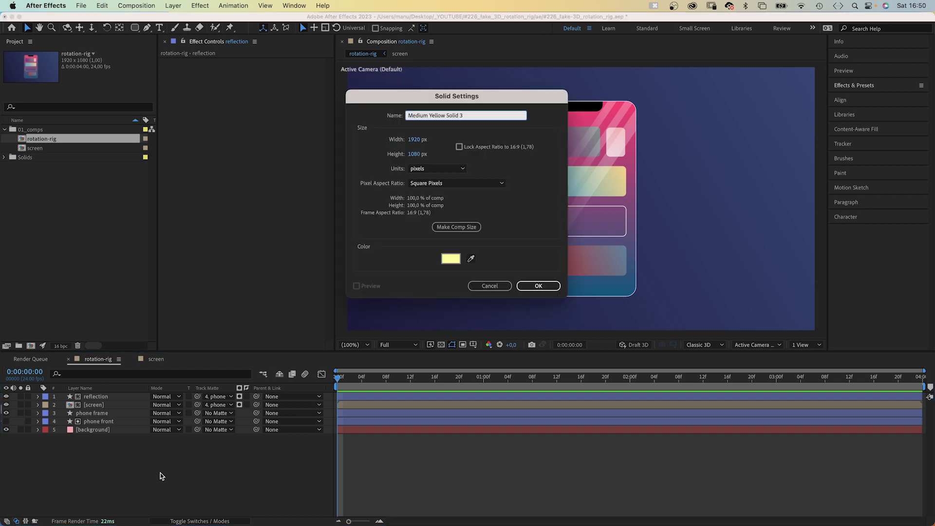
type("light")
key("Return")
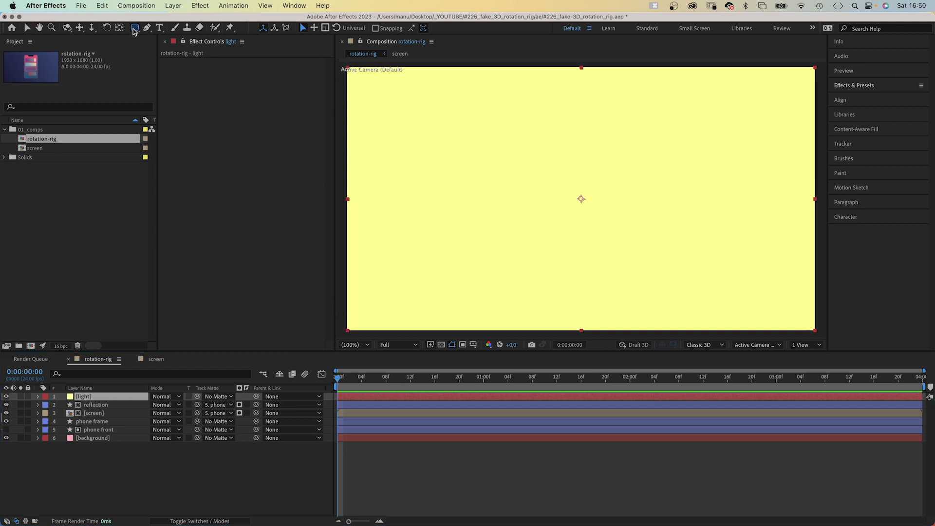
left_click_drag(135, 28, 167, 49)
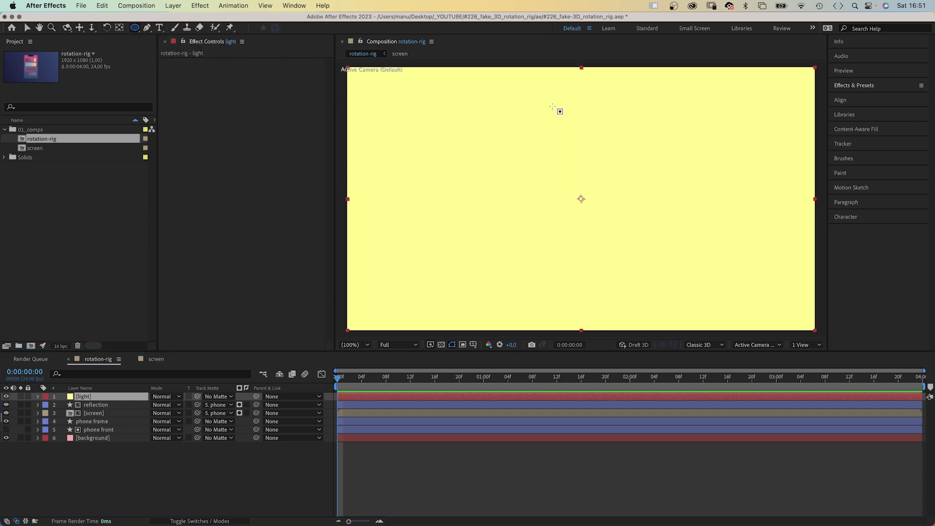
left_click_drag(553, 102, 725, 178)
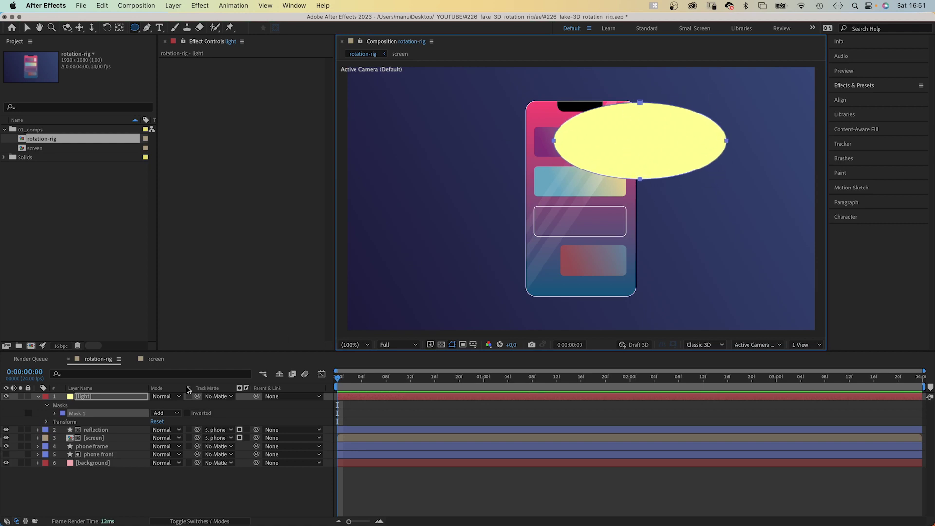
left_click(54, 414)
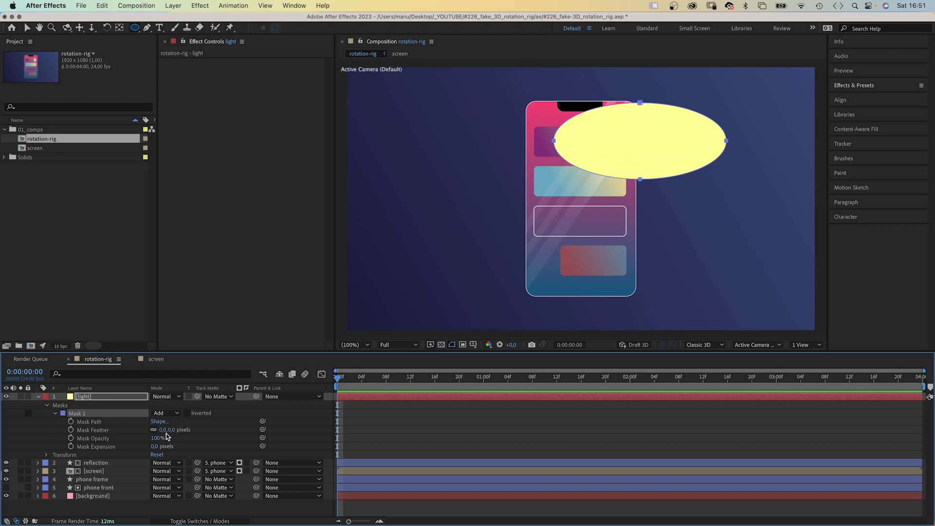
left_click_drag(161, 430, 305, 416)
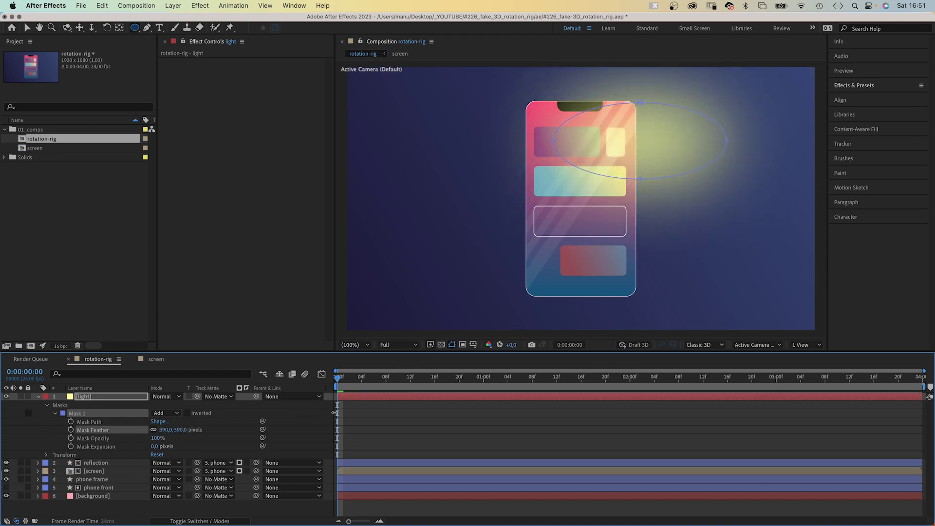
Set the light's opacity to 60% and matte it to phone front.
key("t")
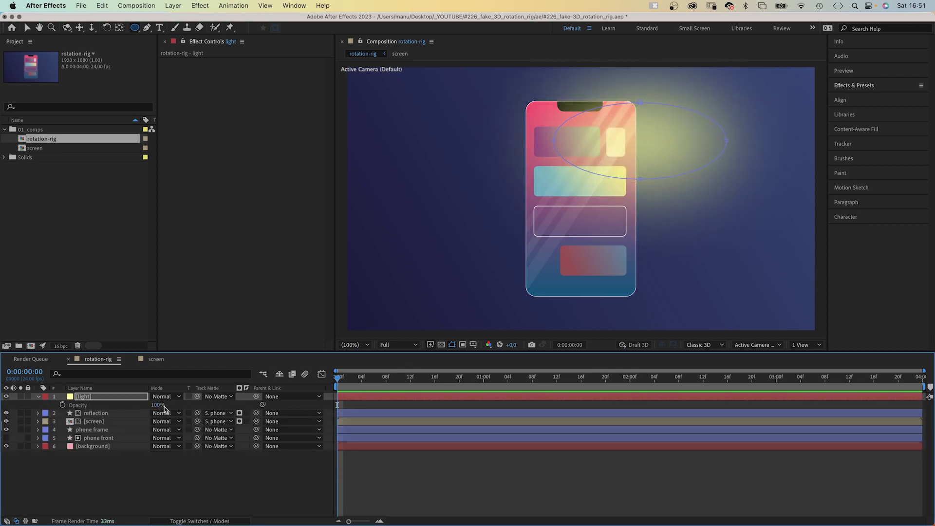
type("60")
key("Return")
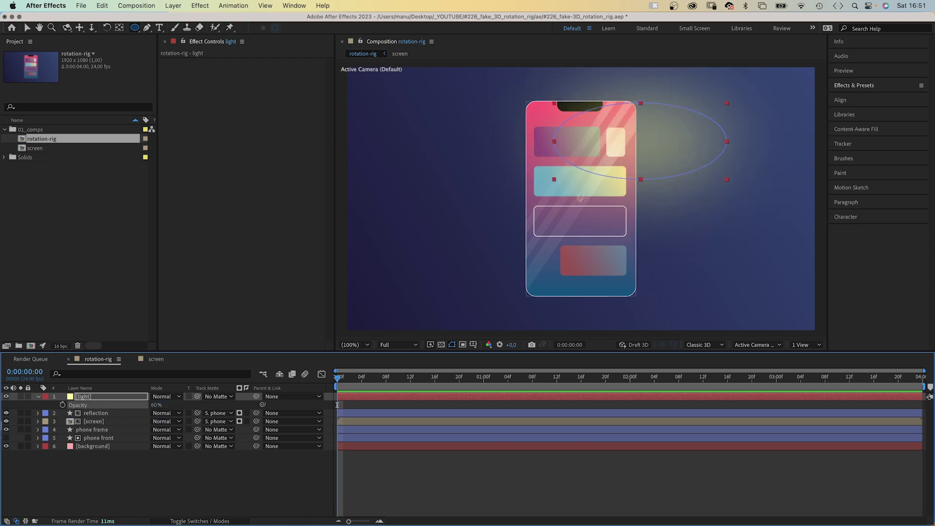
left_click_drag(197, 396, 116, 439)
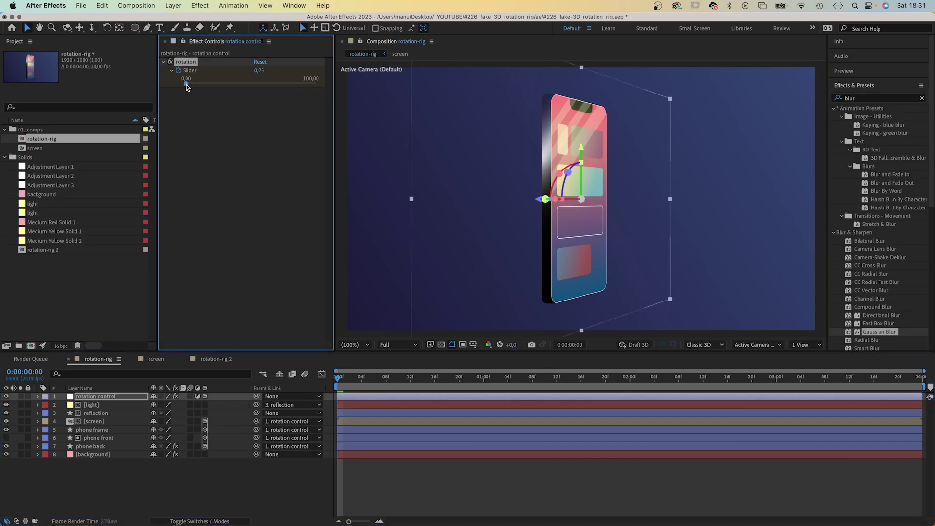
left_click_drag(210, 85, 257, 84)
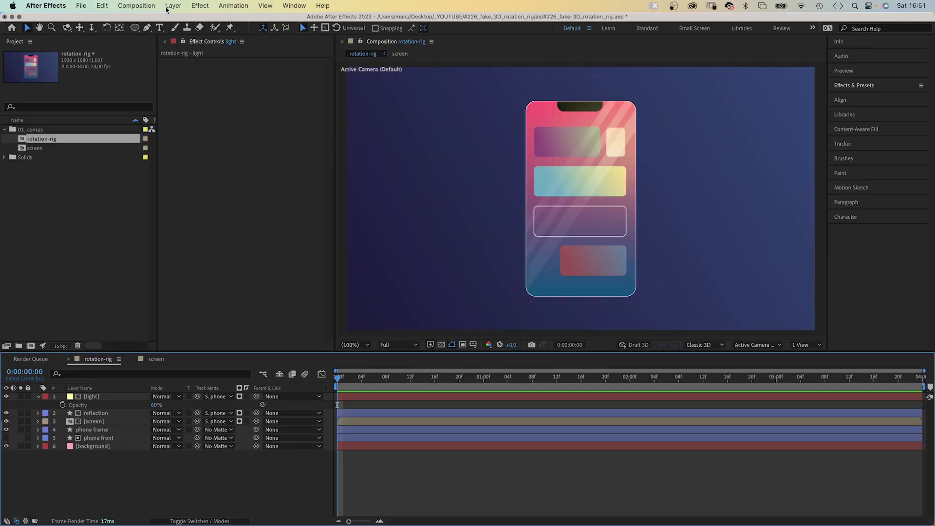
Add a new adjustment layer named 'rotation control'.
left_click(171, 5)
mouse_move(175, 20)
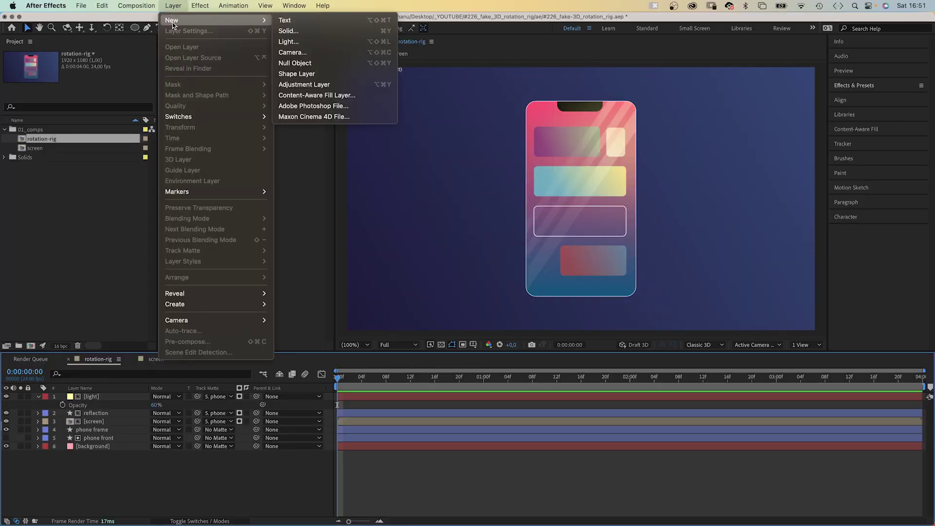
left_click(330, 84)
key("Return")
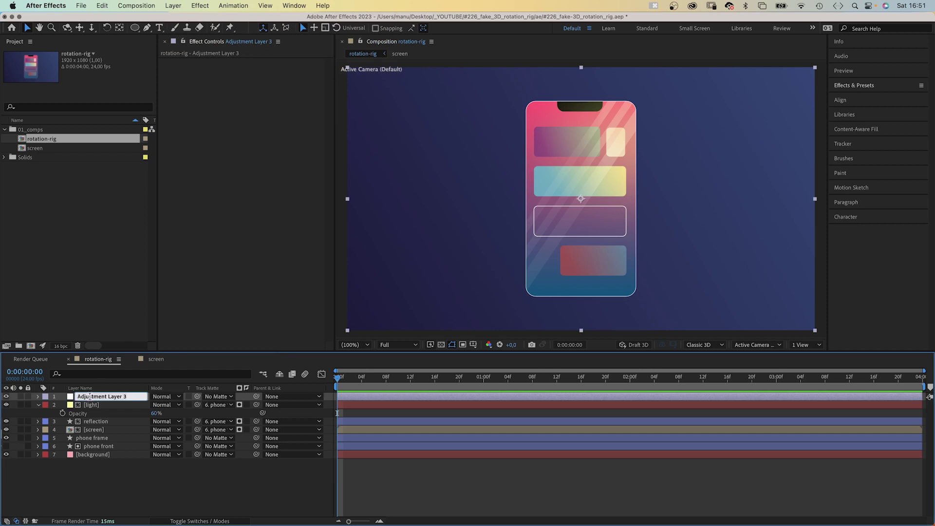
type("rotation control")
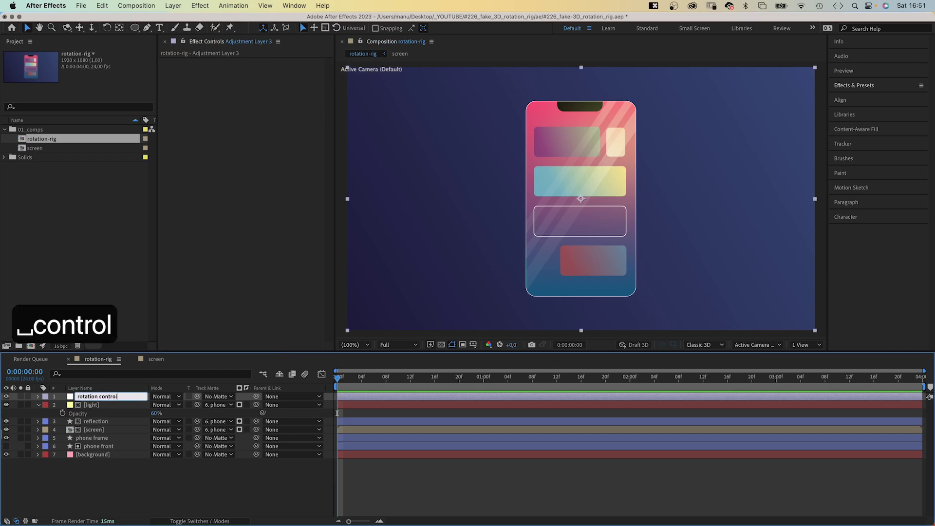
key("Return")
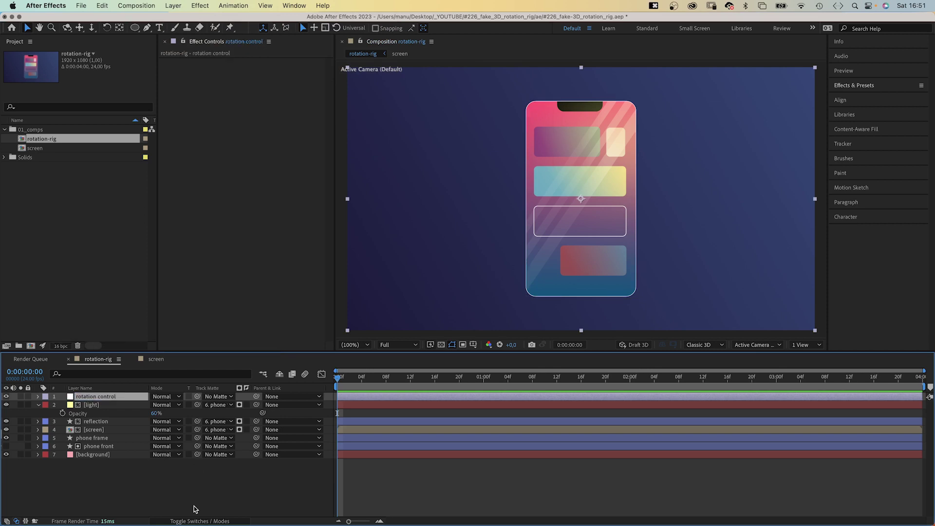
Make rotation control 3D and parent screen, phone frame and phone front to it.
left_click(200, 520)
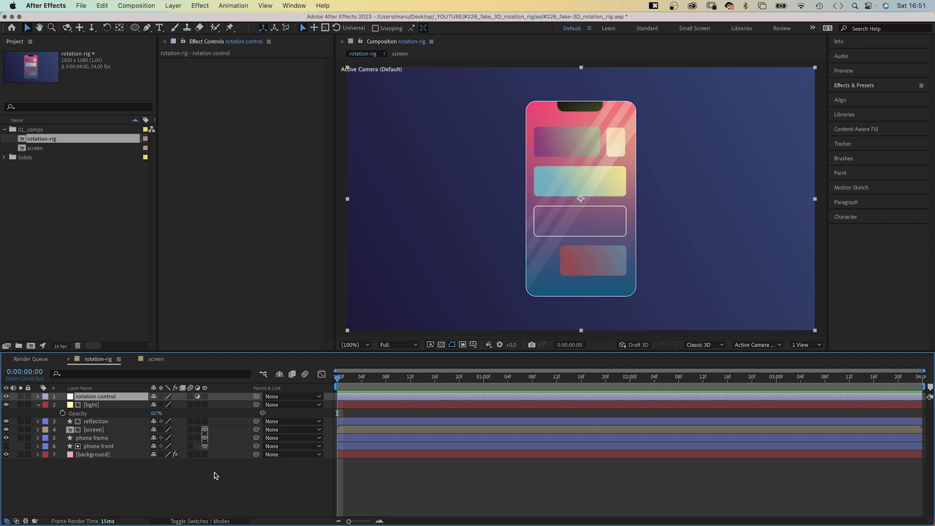
left_click(205, 397)
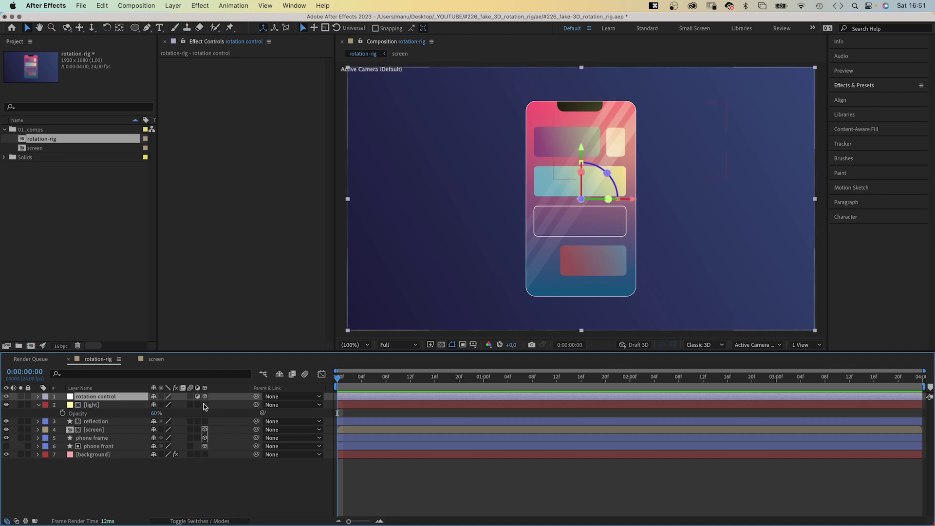
left_click(92, 430)
left_click(90, 446, "shift")
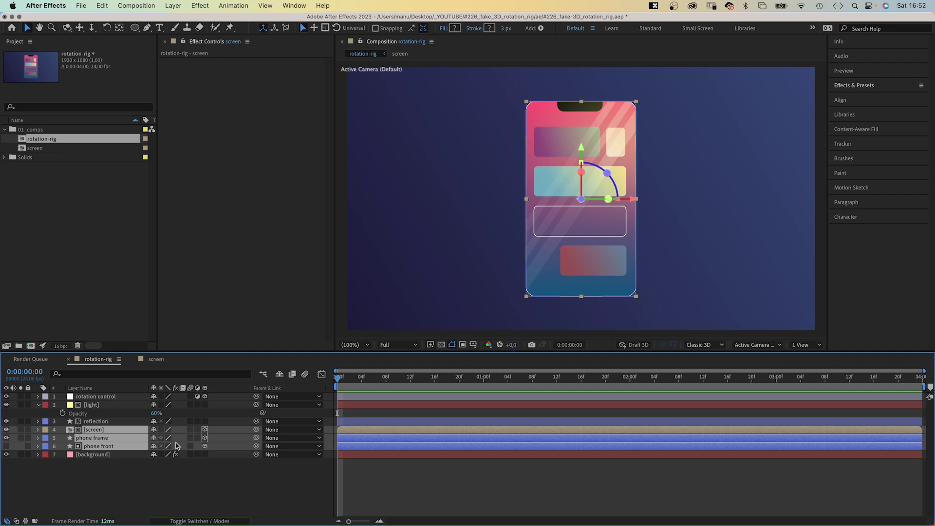
left_click_drag(257, 430, 108, 400)
Test-spin the phone with rotation control's rotation, then undo back to flat.
left_click(108, 399)
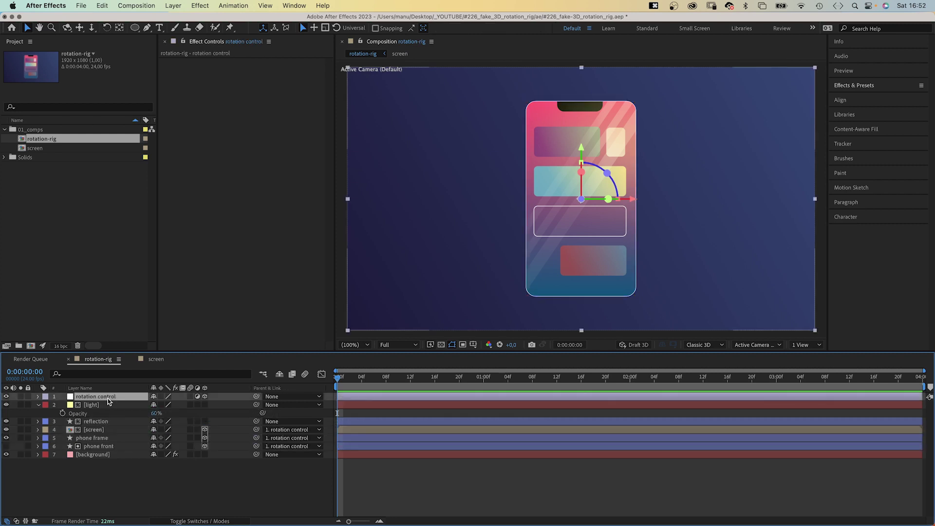
key("r")
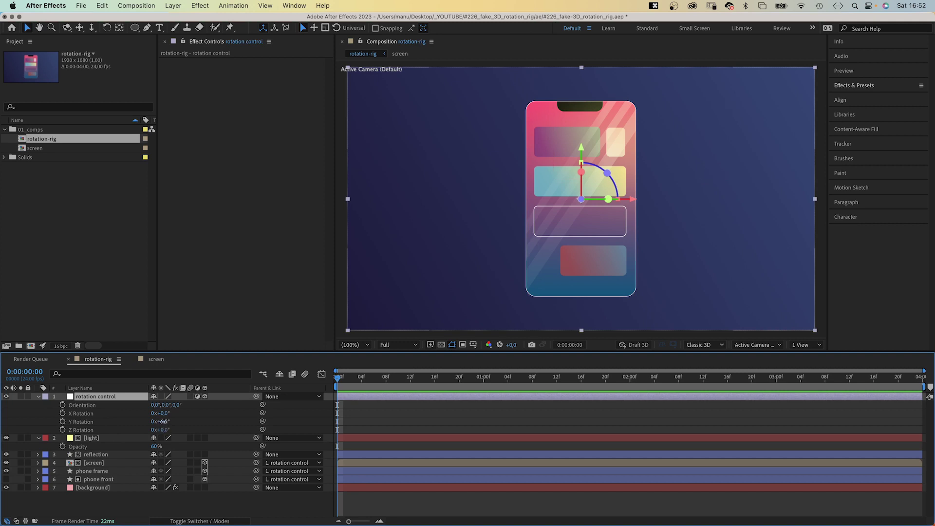
left_click_drag(163, 422, 159, 425)
key("super+z")
Add a Slider Control to the rotation control layer and rename it 'rotation'.
left_click(199, 5)
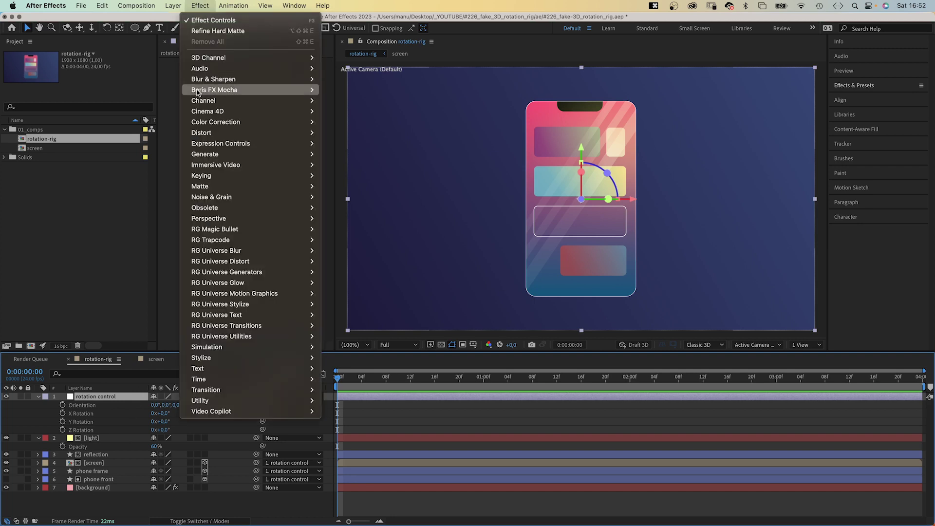
mouse_move(210, 145)
left_click(345, 218)
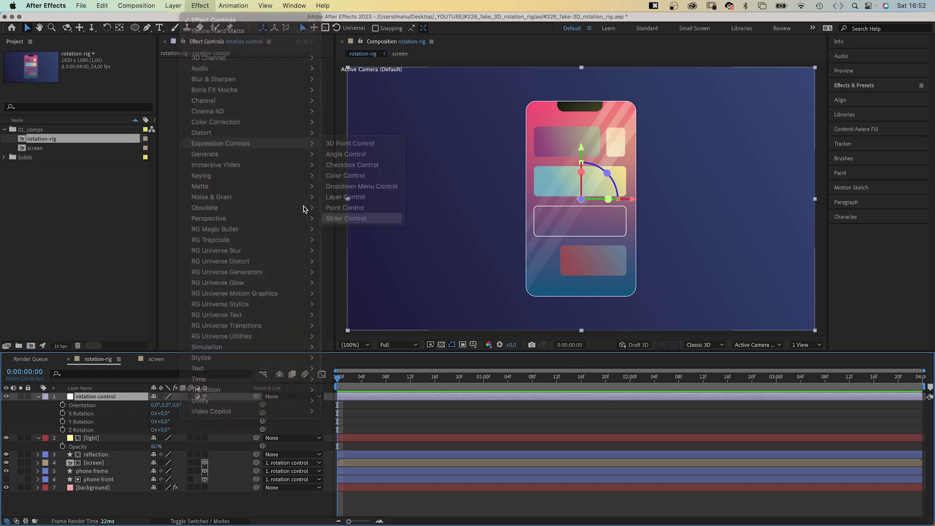
left_click(171, 70)
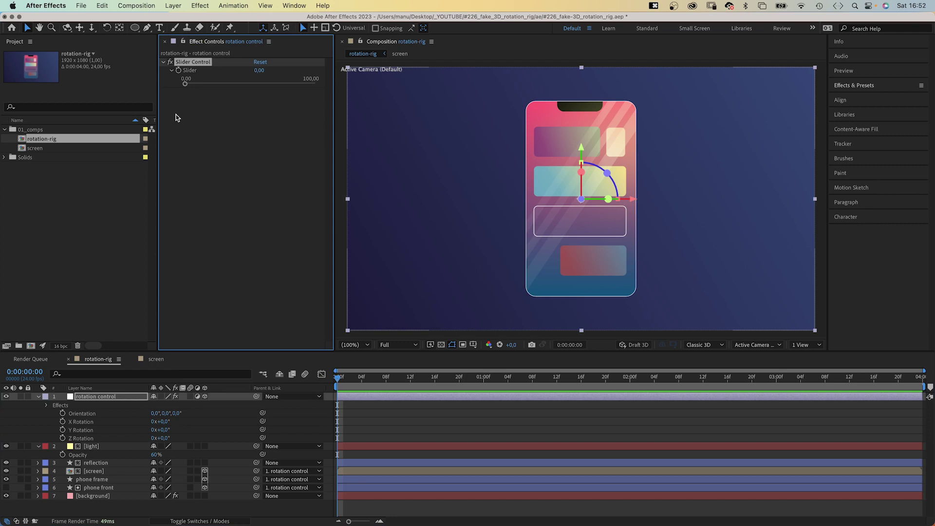
key("Return")
type("rotation")
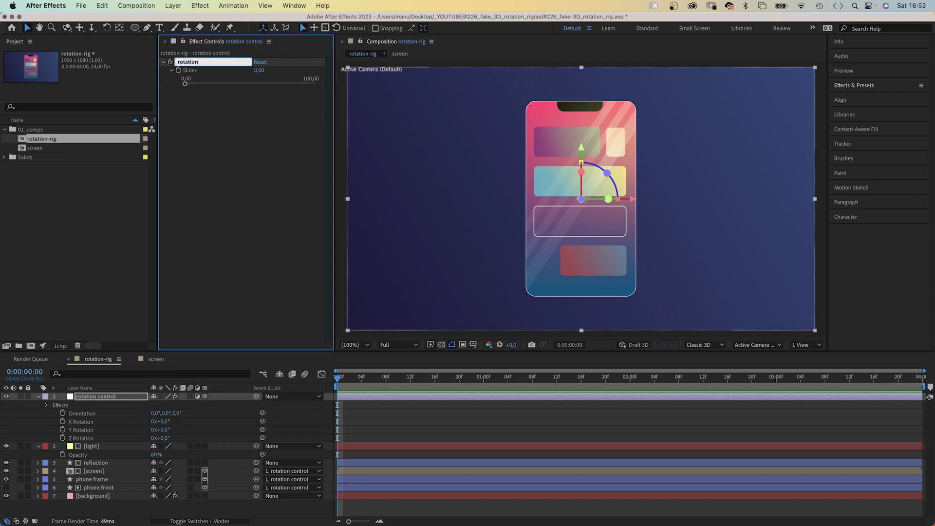
key("Return")
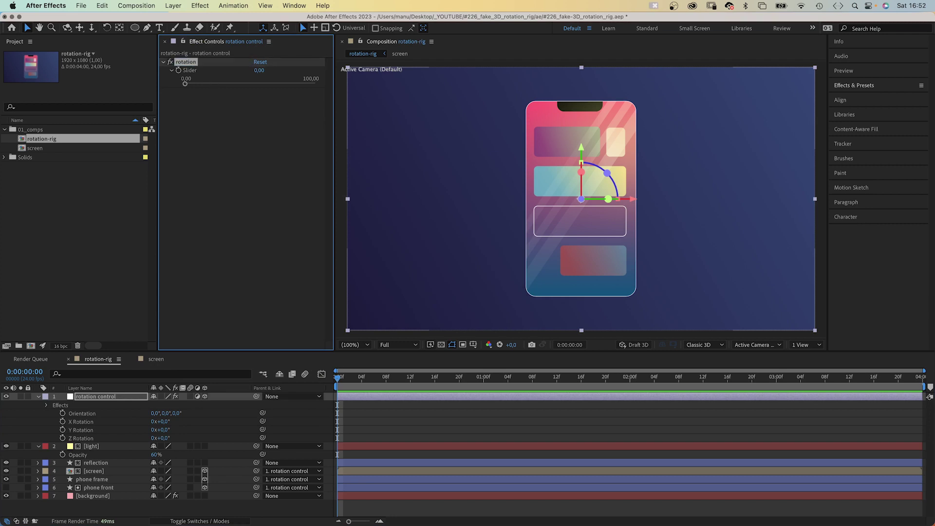
Pick-whip Y Rotation to the rotation slider and open its expression for editing.
left_click(263, 430)
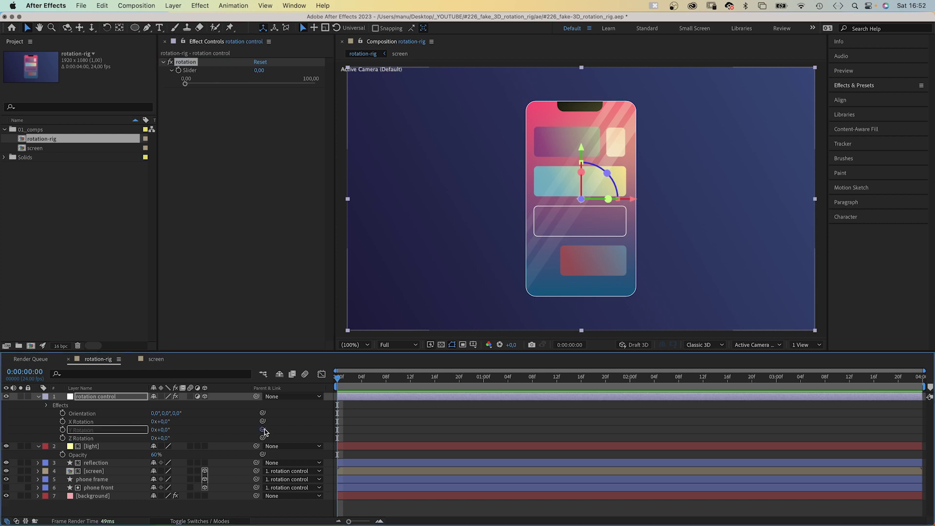
left_click_drag(263, 431, 183, 82)
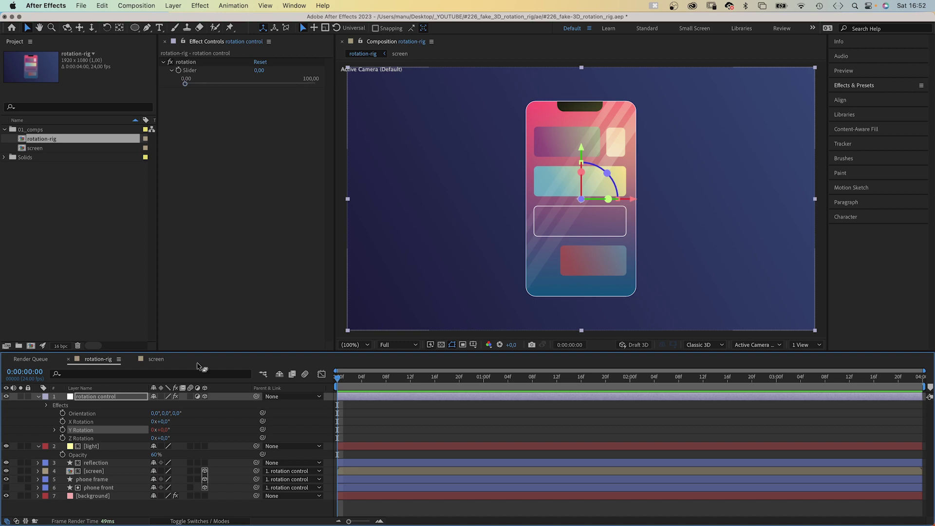
left_click(56, 430)
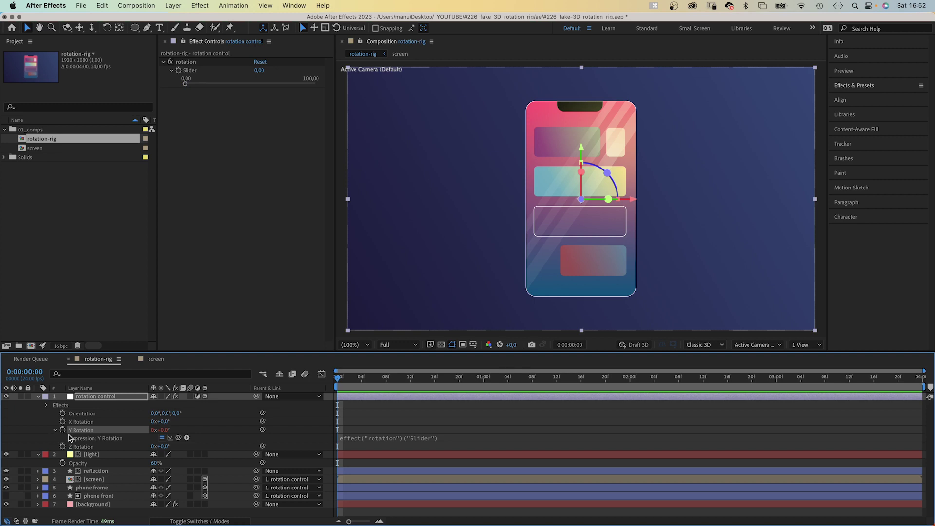
left_click(376, 438)
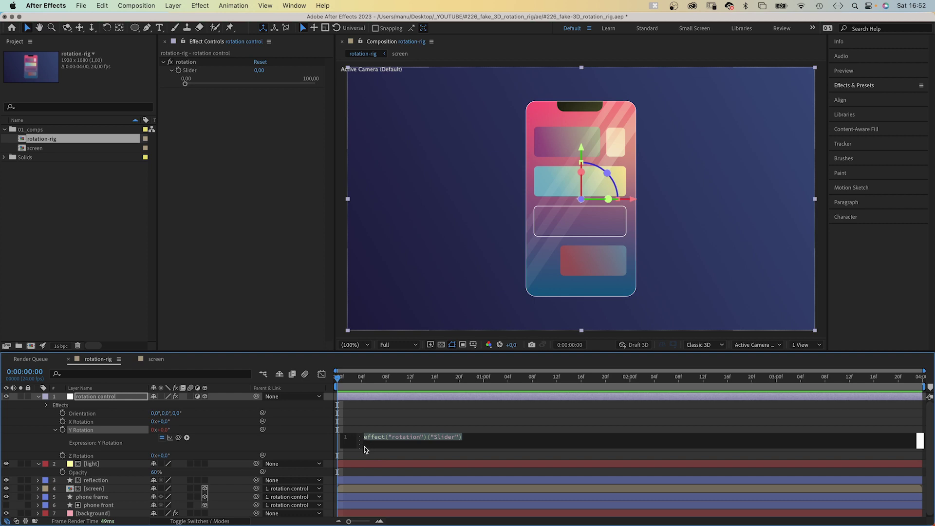
Write the Y Rotation expression as y = slider; linear(y,0,100,120,240) and commit it.
type("y")
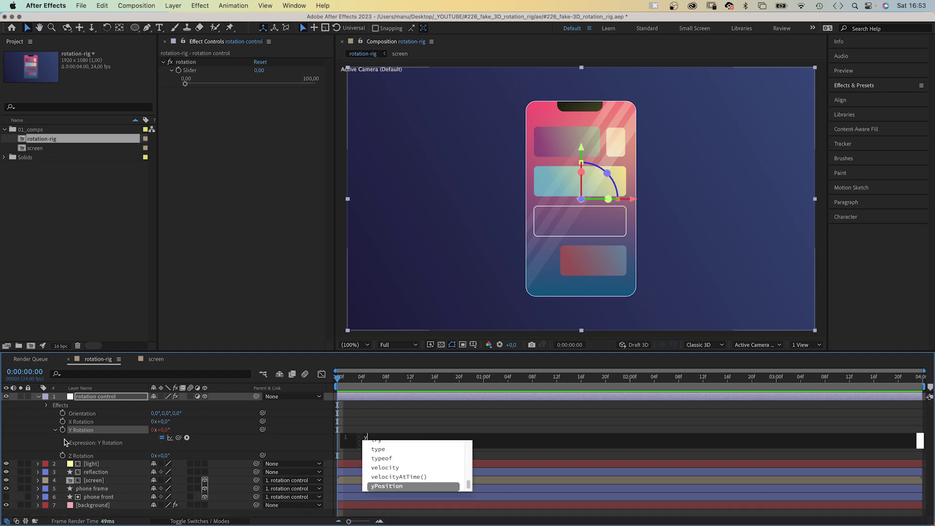
type("=")
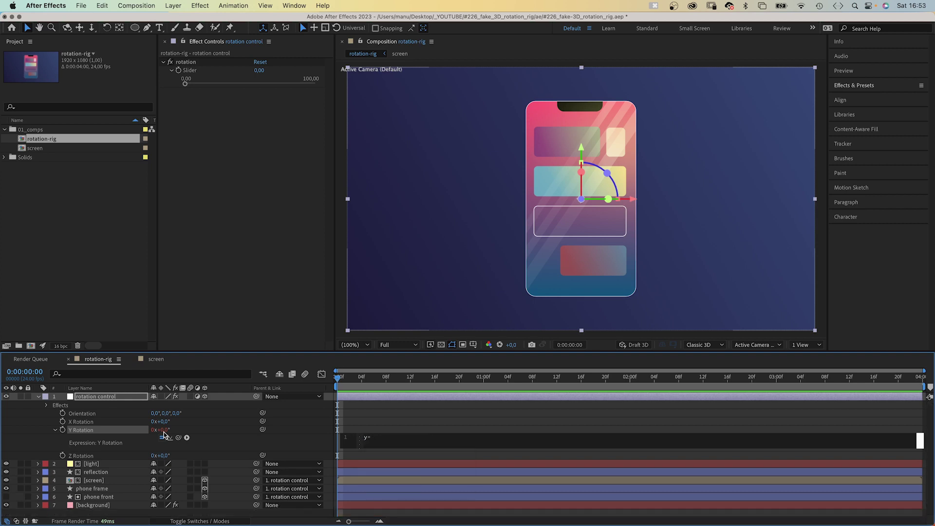
left_click_drag(263, 430, 190, 72)
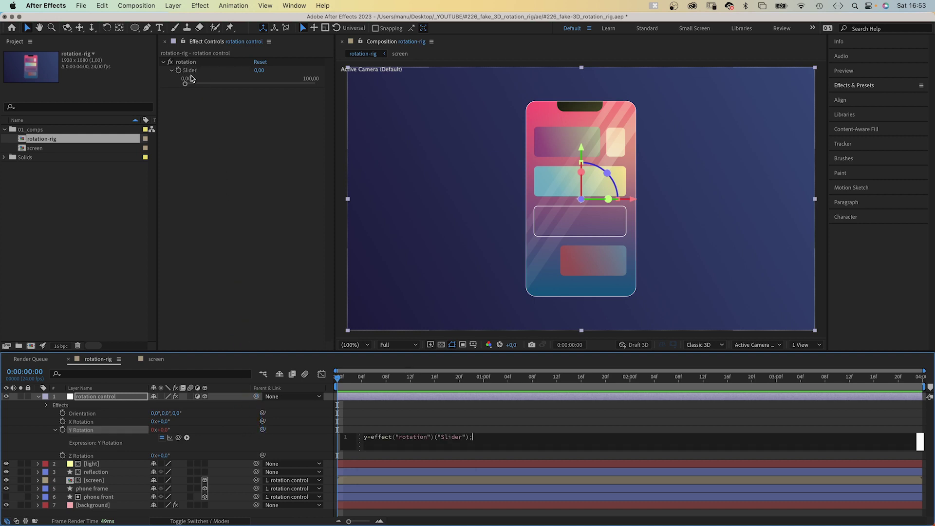
type(";")
key("Return")
type("linear")
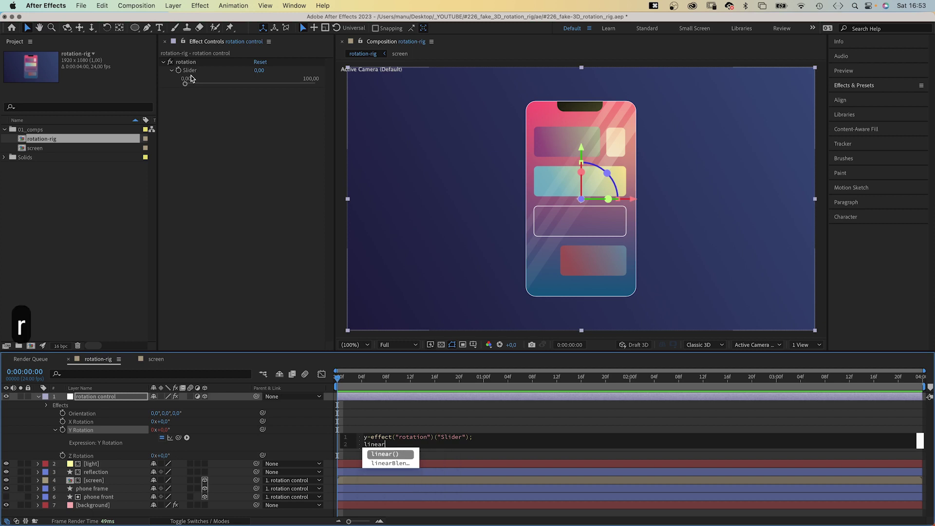
key("Return")
type("y,0")
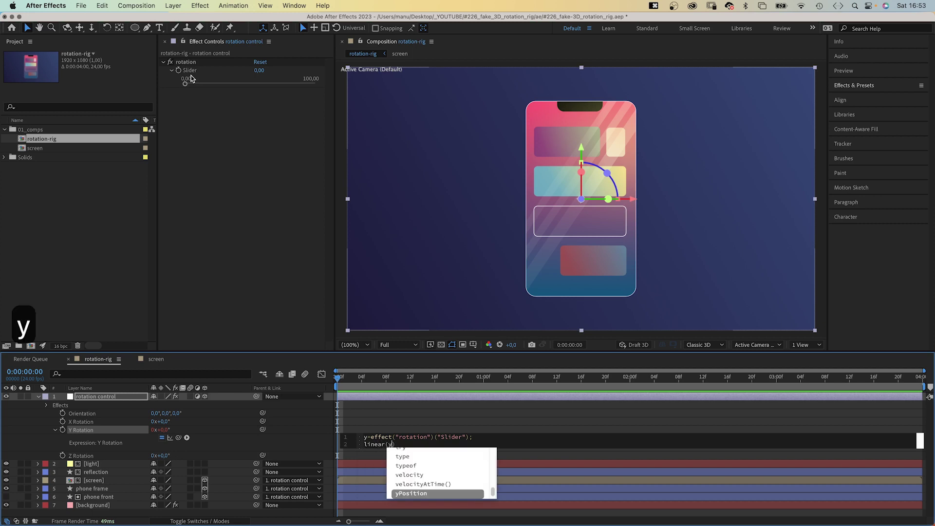
type(",100")
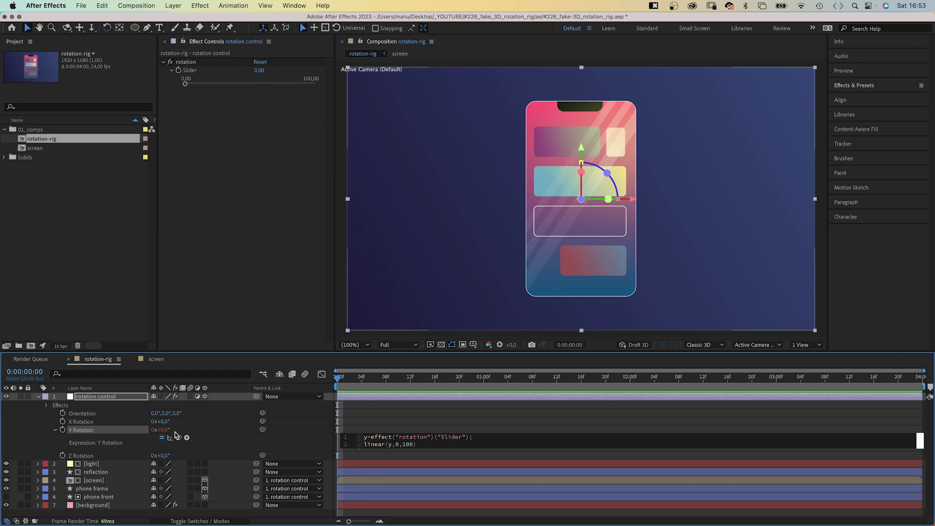
type(",120,")
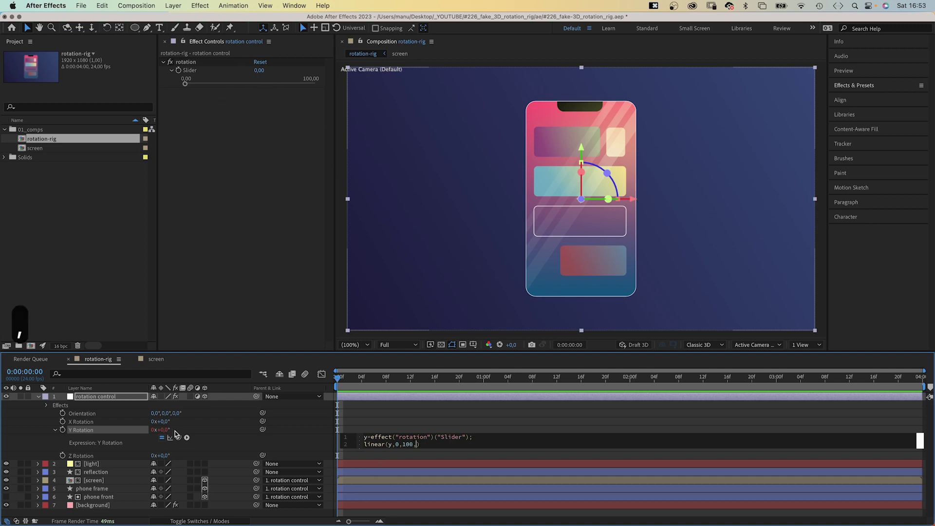
type("240")
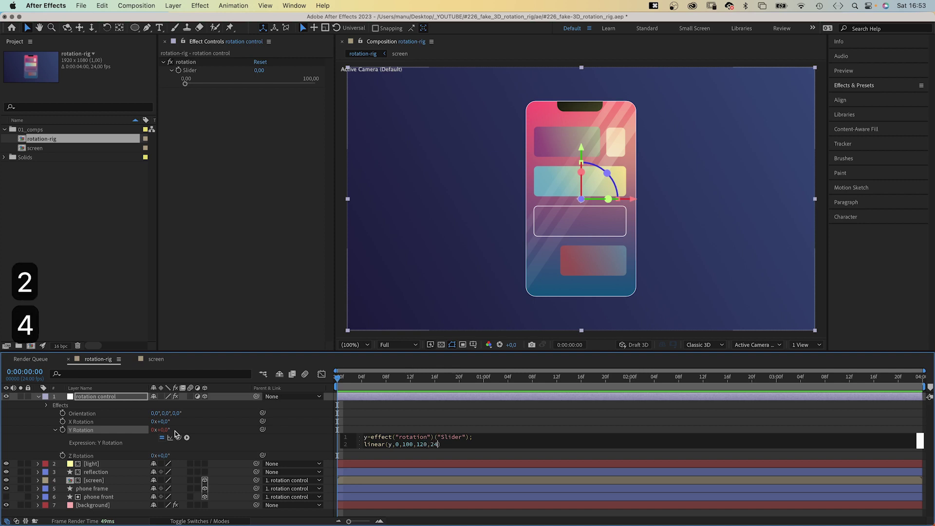
left_click(292, 446)
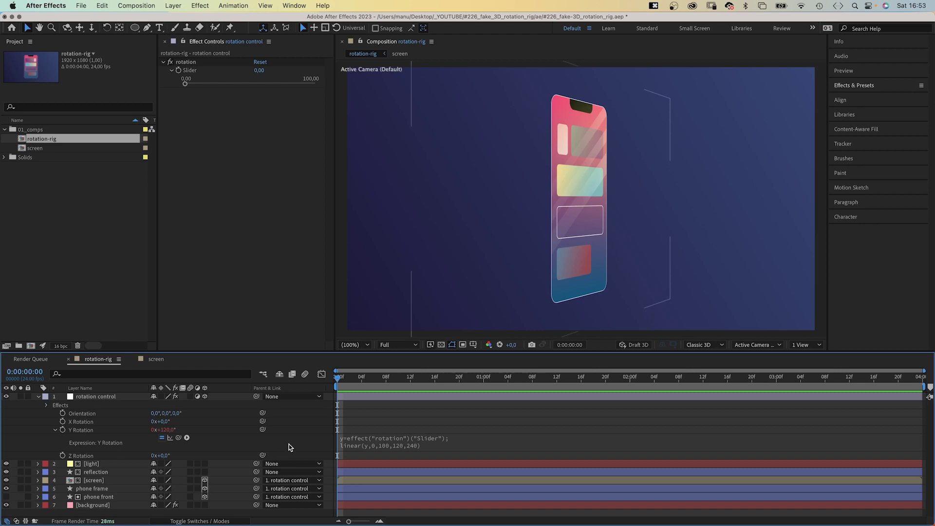
Scrub the rotation slider through its range, then set it to 50.
left_click_drag(189, 83, 330, 80)
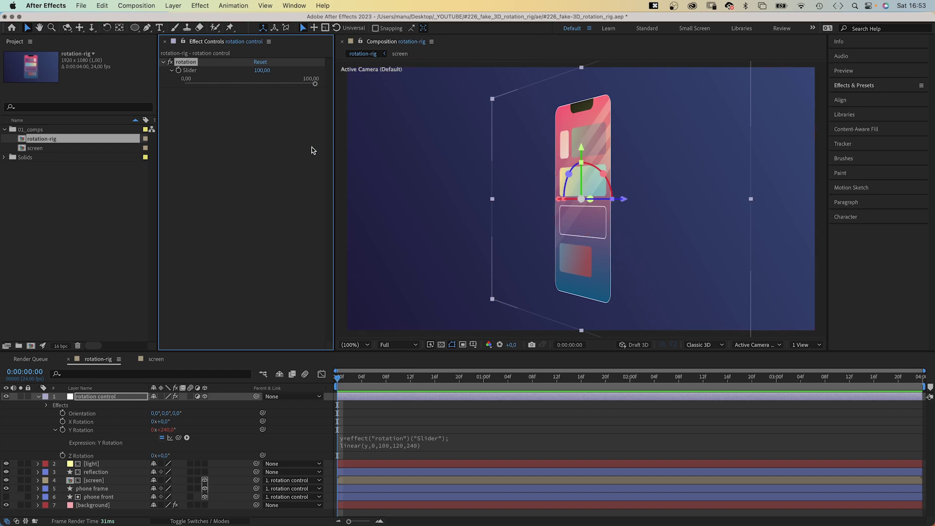
left_click(262, 71)
type("50")
key("Return")
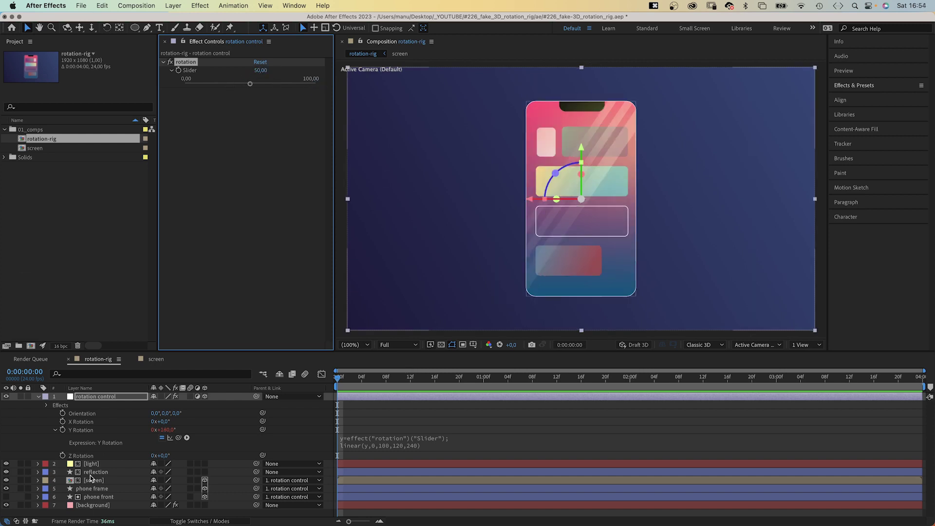
Split the reflection layer's Position into separate X and Y dimensions.
left_click(95, 473)
key("p")
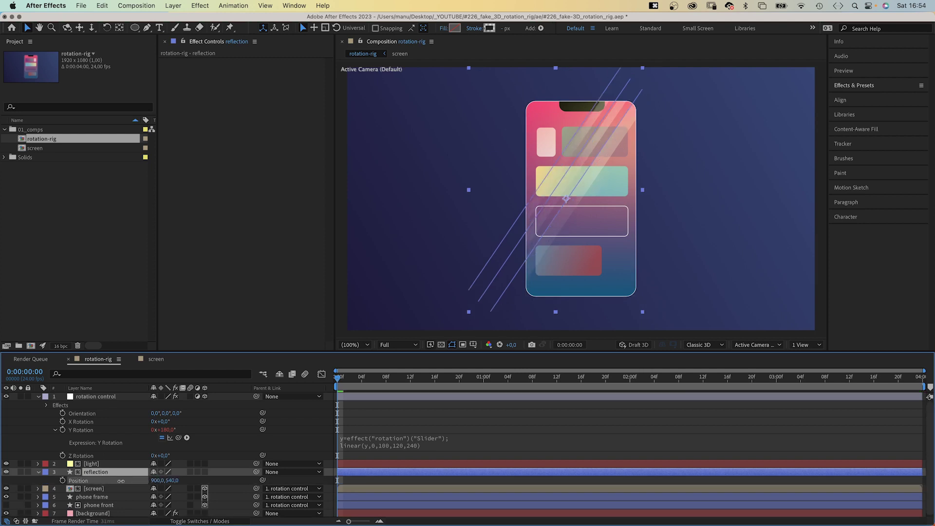
mouse_move(121, 482)
left_mouse_down()
mouse_move(112, 481)
mouse_move(157, 476)
left_mouse_up()
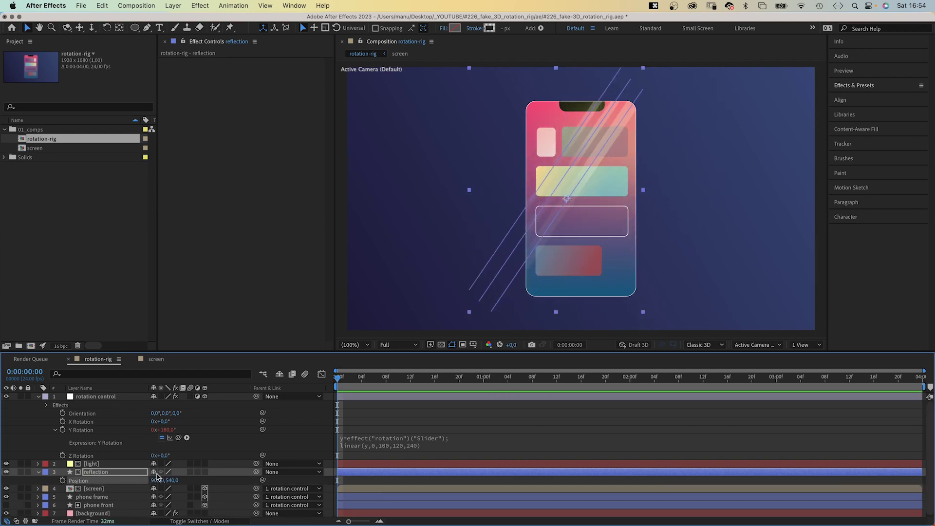
key("super+z")
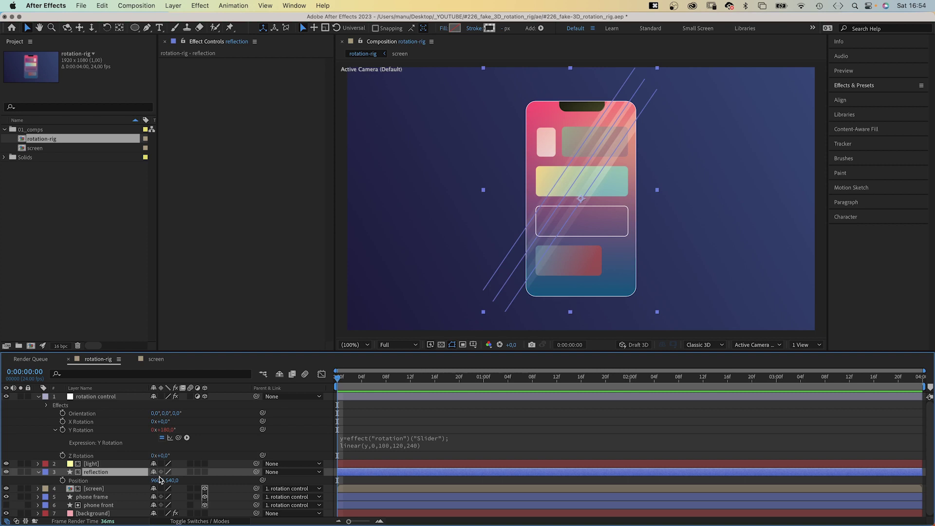
left_click(81, 481)
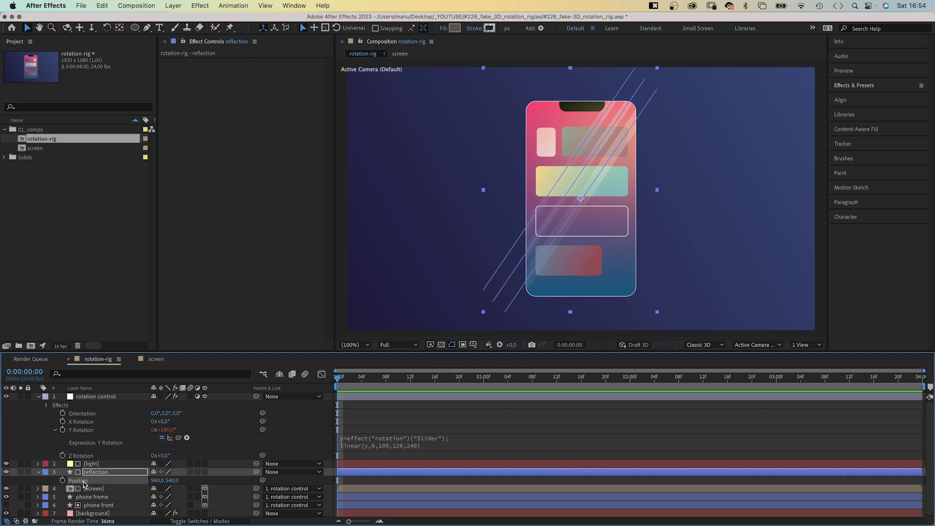
right_click(83, 482)
left_click(149, 399)
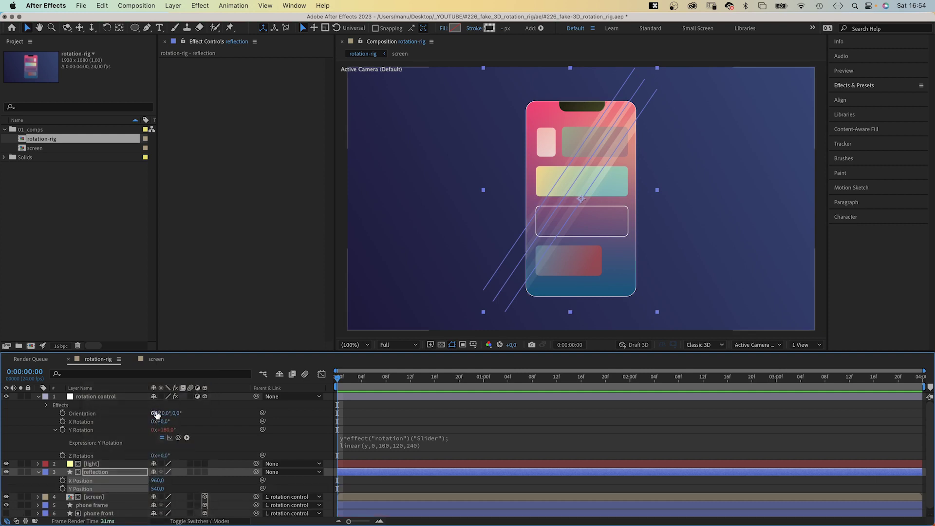
Give reflection's X Position an expression linked to the rotation Slider, starting linear(x,0,100,750,1500).
left_click(48, 483)
left_click(47, 405)
left_click(46, 405)
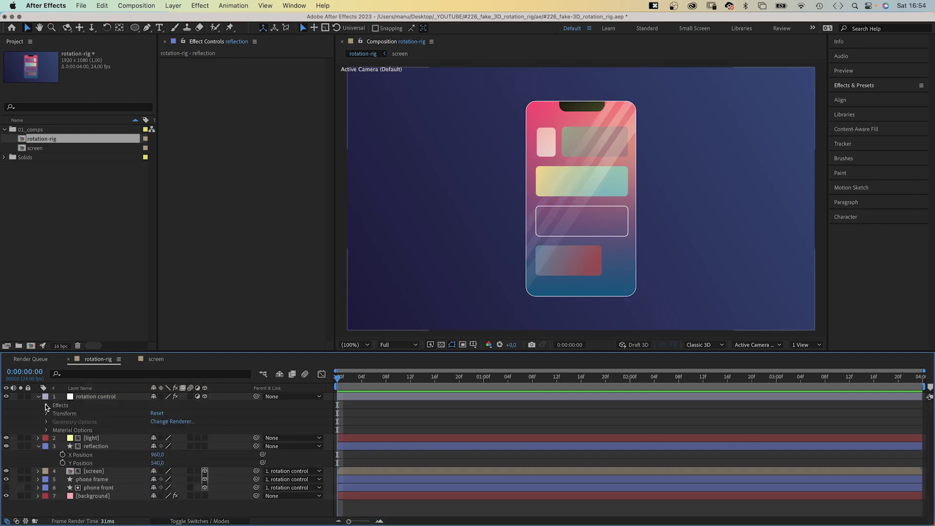
left_click(46, 406)
left_click(54, 413)
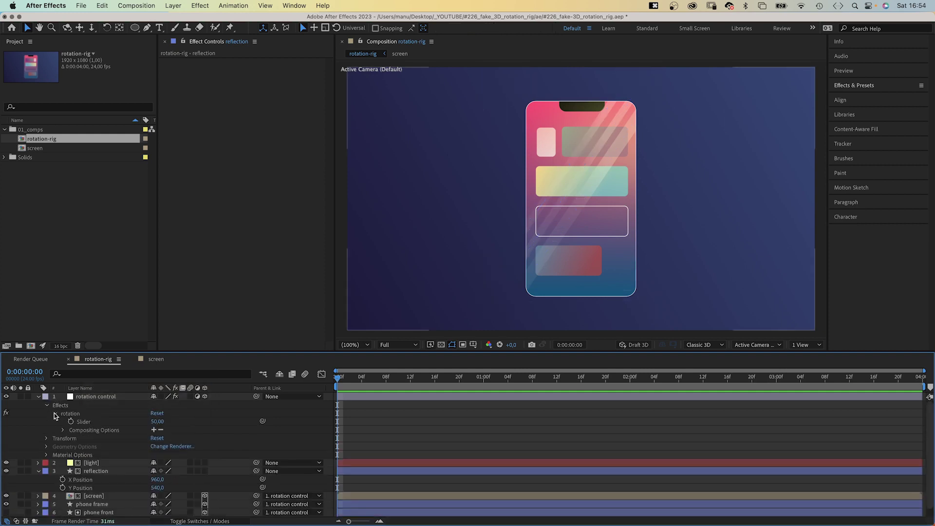
left_click(63, 480, "alt")
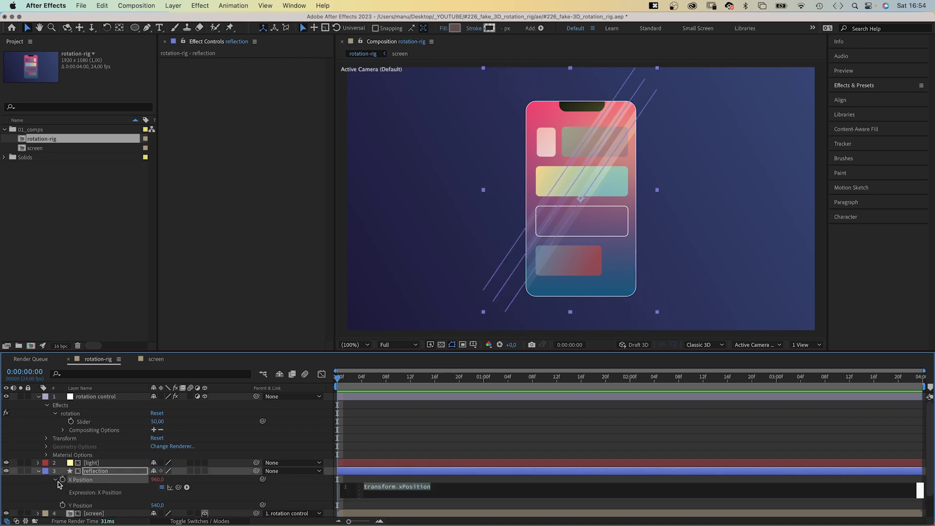
type("x =")
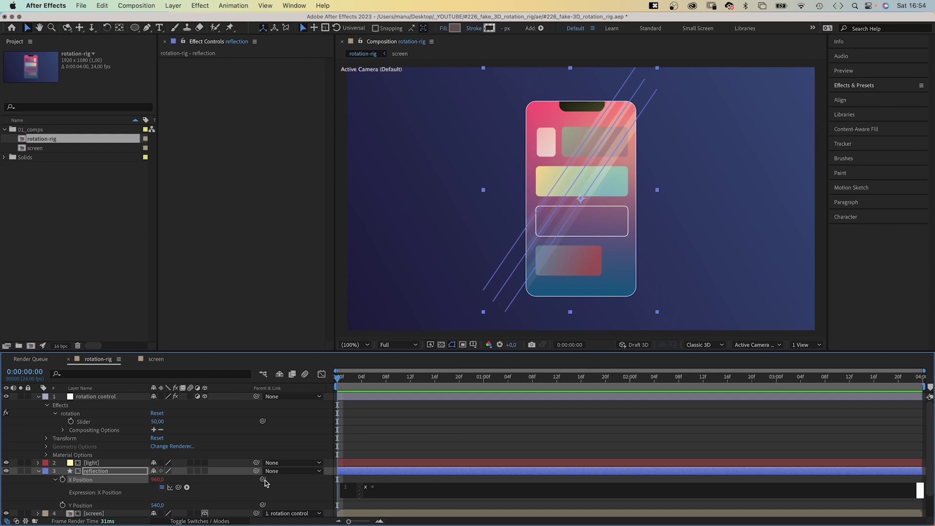
left_click_drag(178, 487, 90, 423)
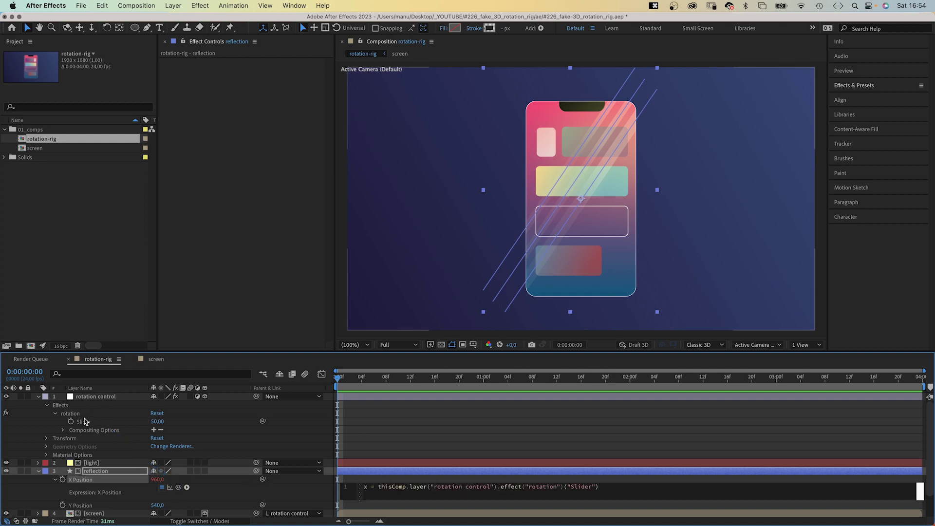
type(";")
key("Return")
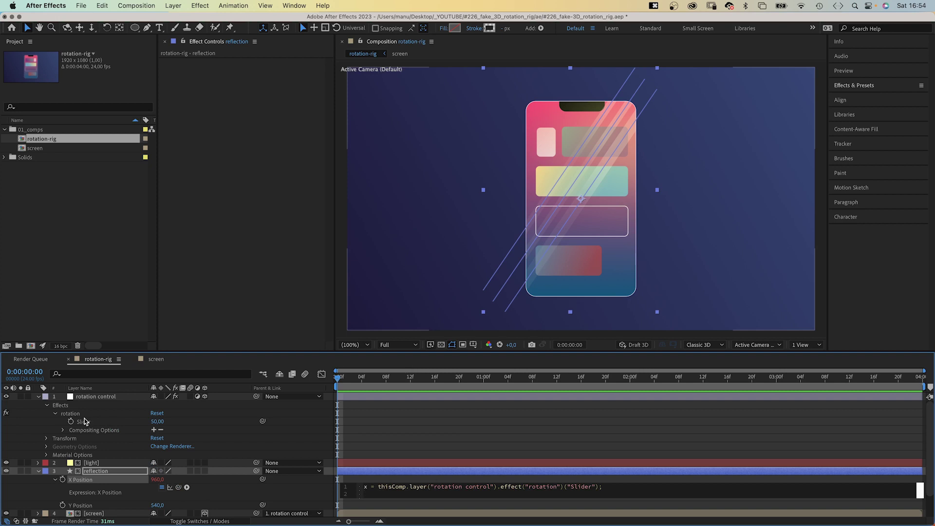
type("linear()x,0,100,750,1500)")
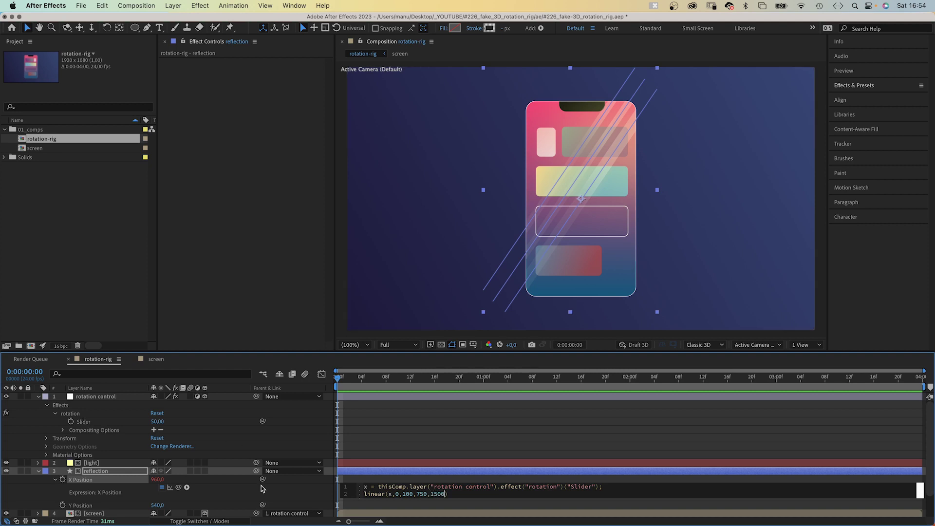
Commit the X Position expression, test it, and set reflection's Y Position to 602.
left_click(87, 397)
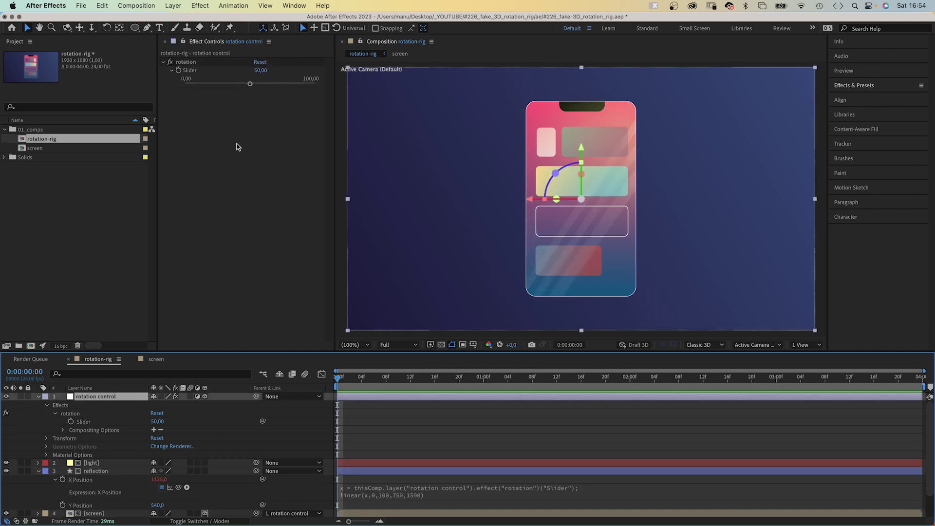
left_click_drag(247, 86, 290, 83)
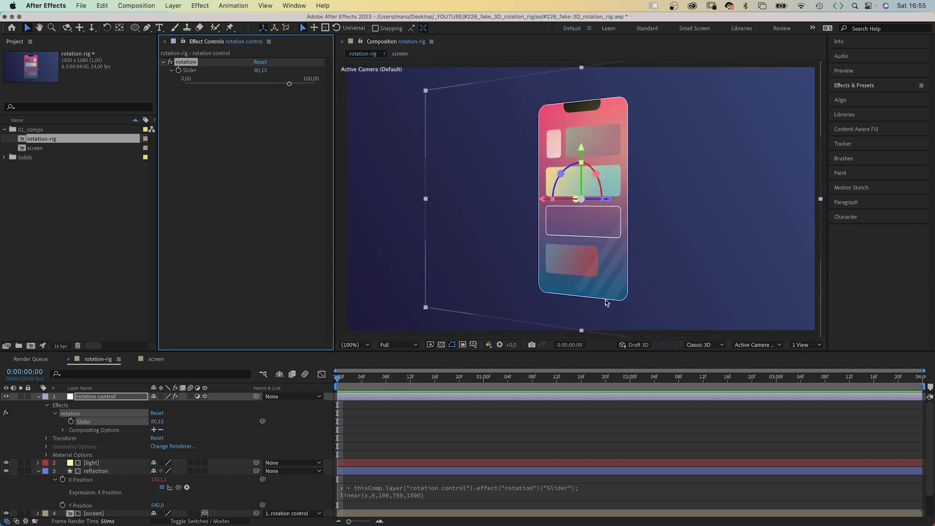
left_click(96, 471)
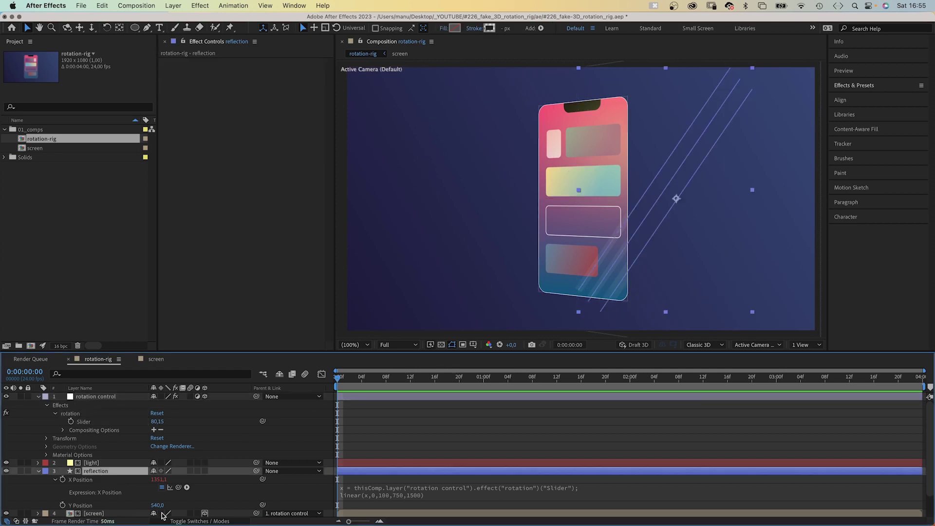
left_click_drag(156, 506, 171, 506)
Return the rotation slider to a value of 50.
left_click(93, 397)
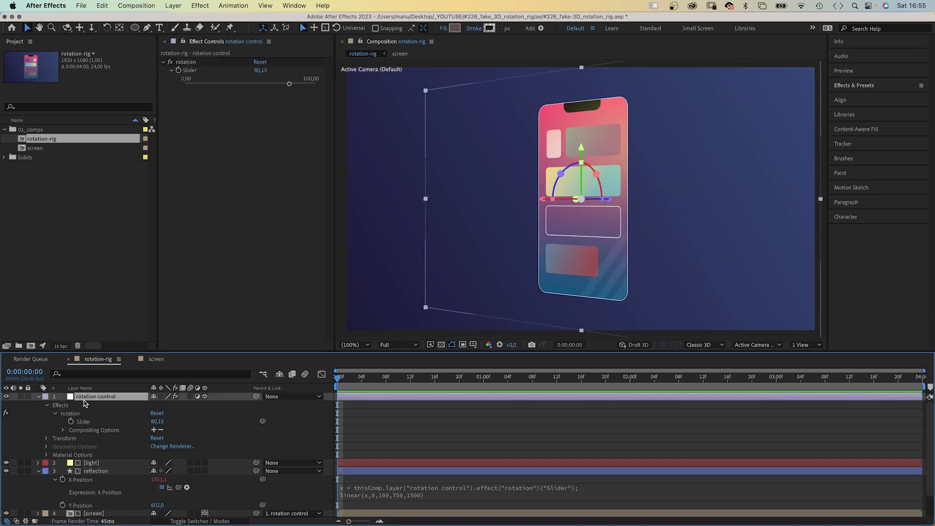
left_click_drag(271, 84, 172, 93)
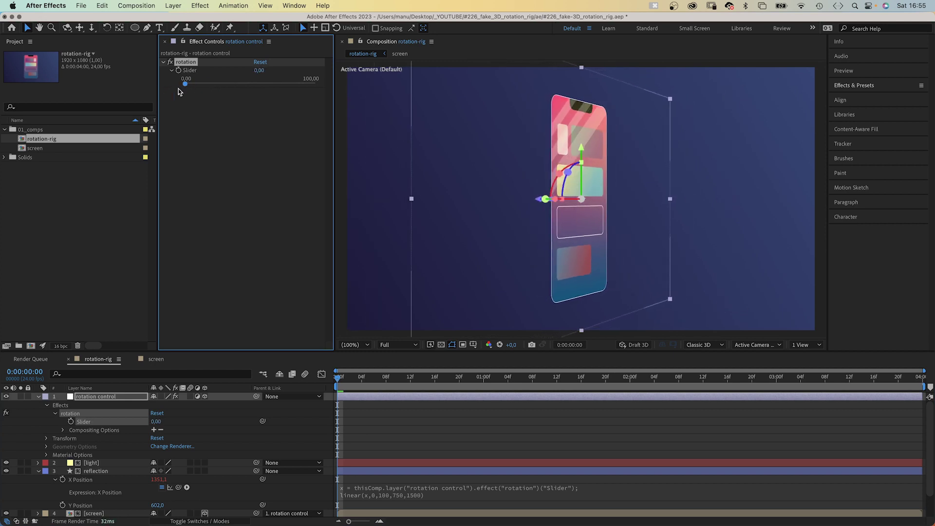
left_click(259, 84)
left_click(259, 71)
type("5")
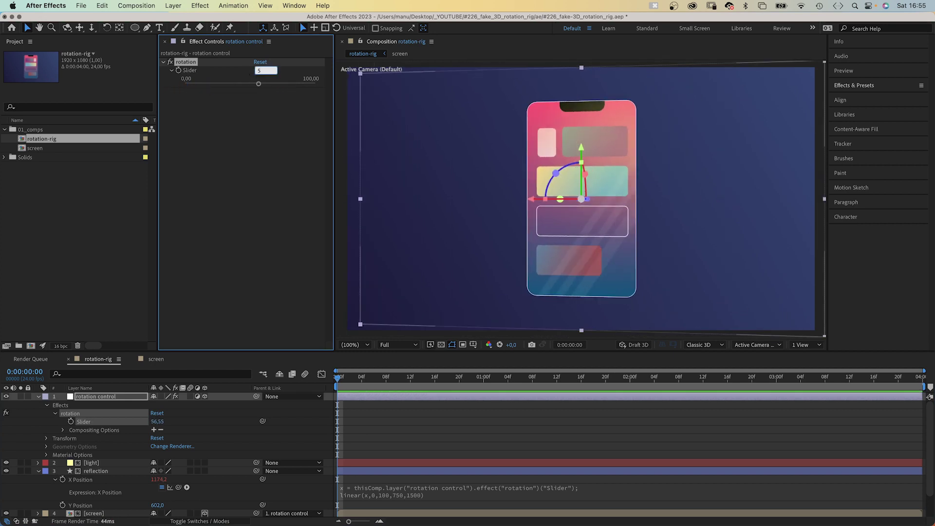
type("0")
key("Return")
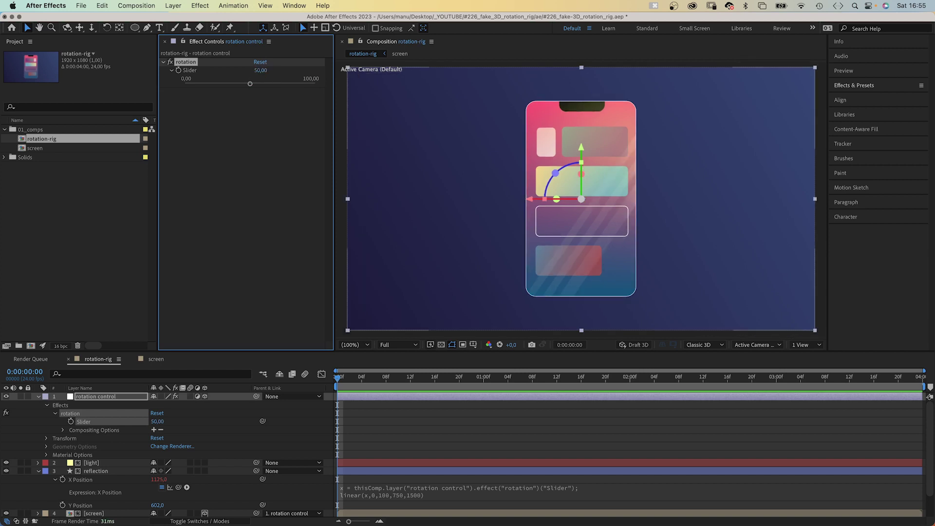
Parent the light layer to reflection and scrub the rotation slider to check it follows.
left_click(102, 464)
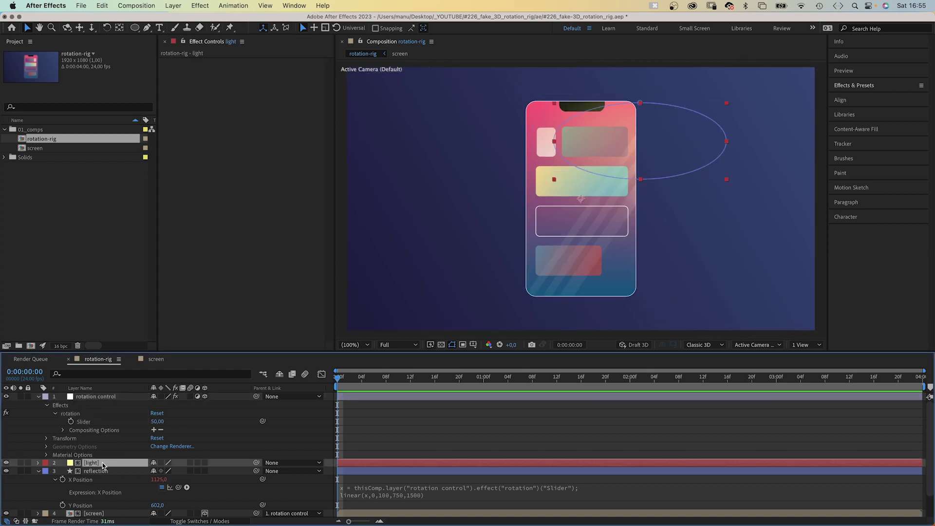
left_click_drag(256, 463, 118, 475)
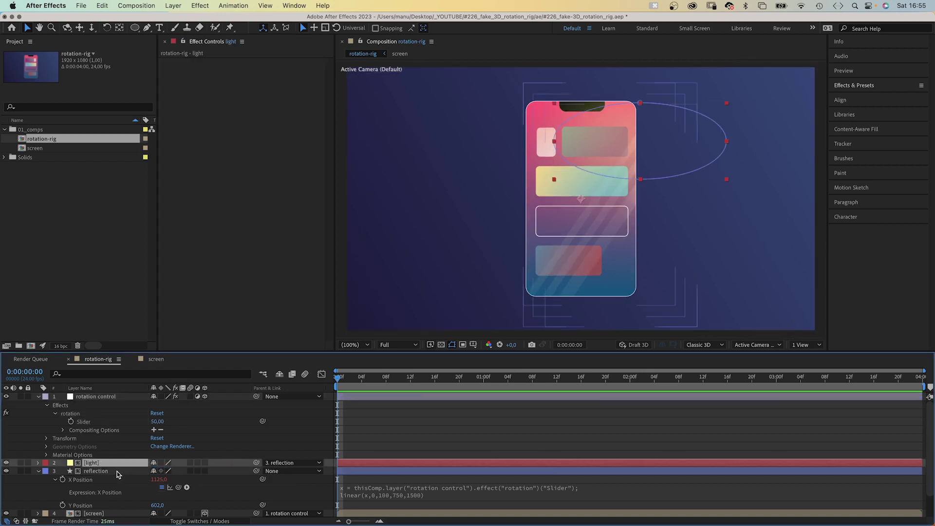
left_click(40, 471)
left_click(102, 397)
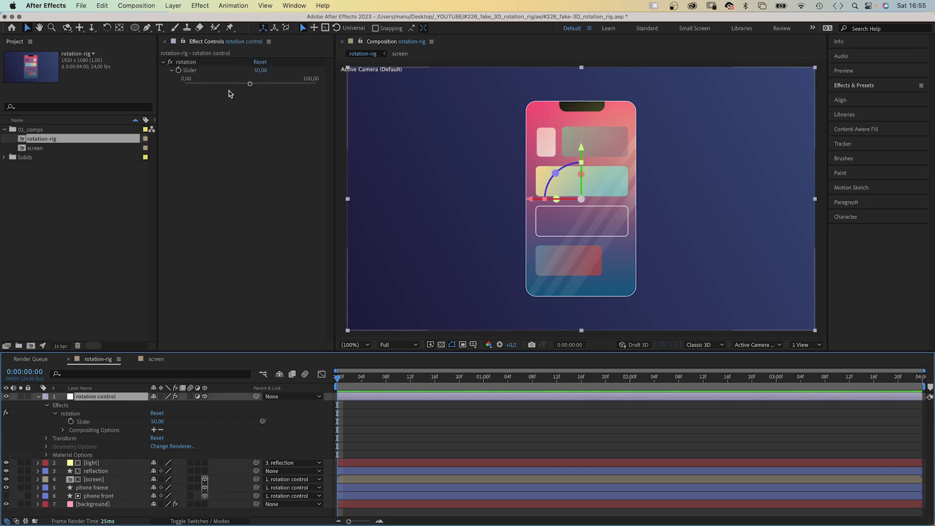
mouse_move(250, 84)
left_mouse_down()
mouse_move(307, 77)
mouse_move(233, 82)
left_mouse_up()
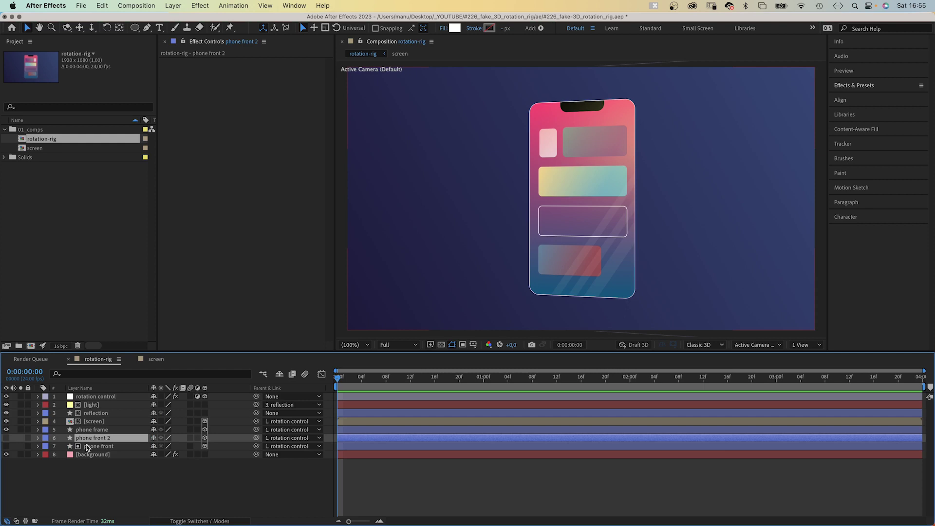
Move phone front 2 below phone front, rename it 'phone back' and make it visible.
left_click_drag(105, 439, 90, 453)
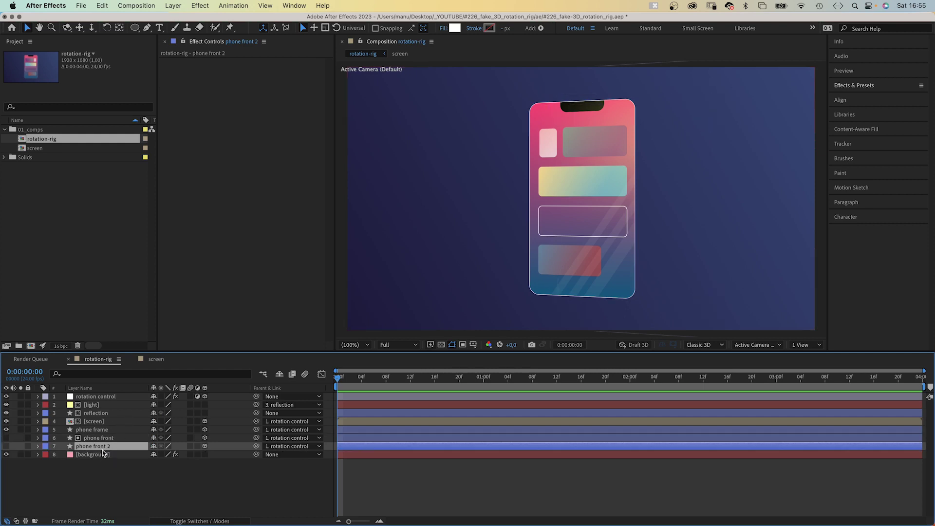
key("Return")
key("Right")
key("BackSpace")
key("BackSpace")
key("BackSpace")
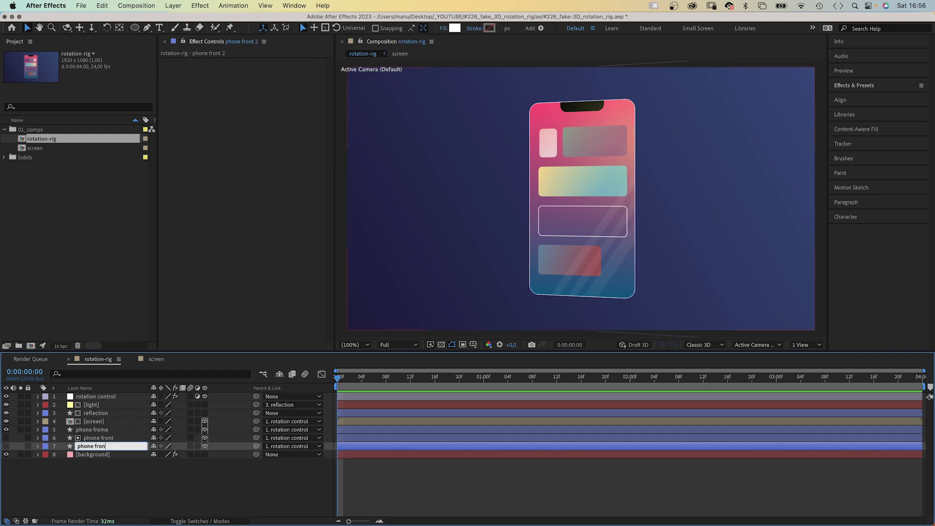
type("back")
key("Return")
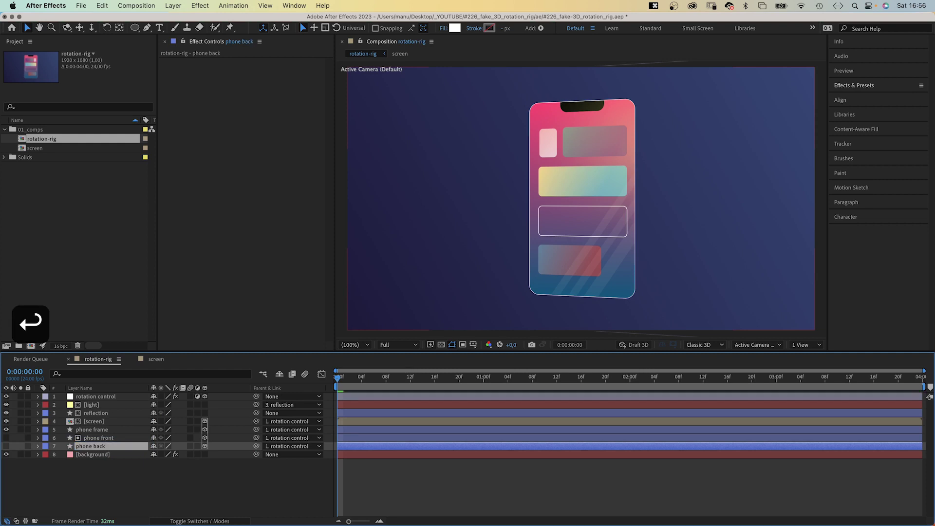
left_click(7, 445)
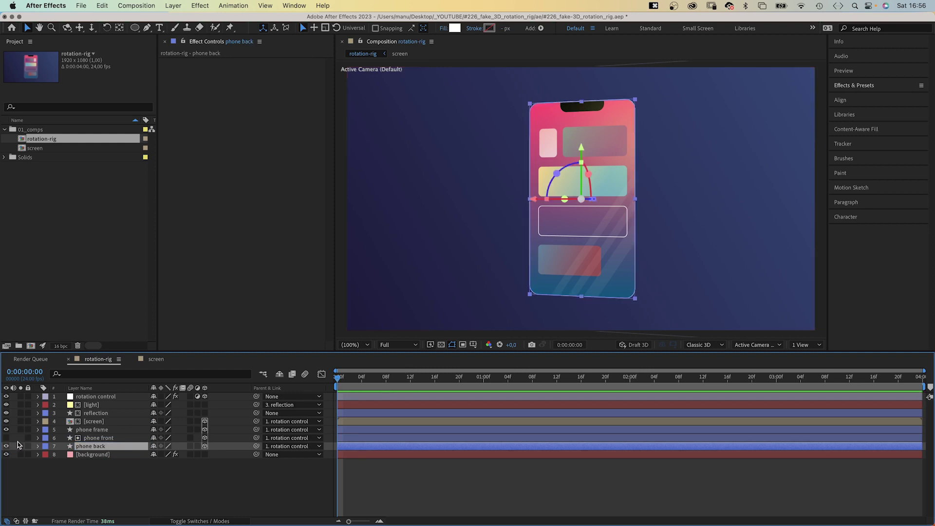
Give phone back a black fill and check it while rotating the phone.
left_click(454, 27)
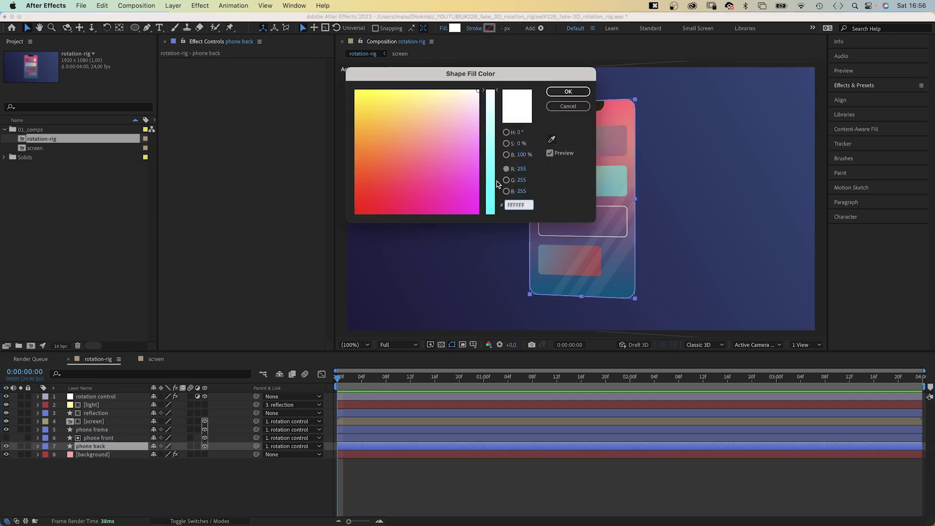
left_click(506, 169)
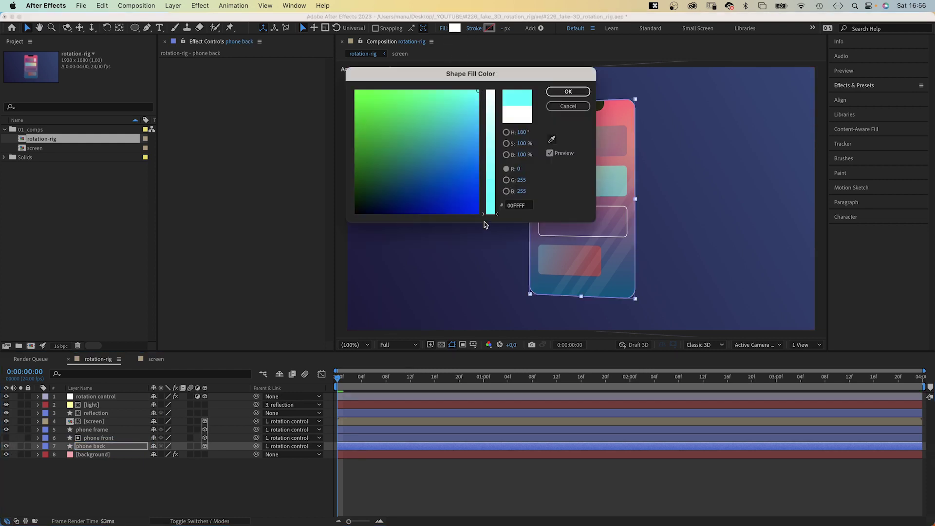
left_click(565, 91)
left_click(102, 400)
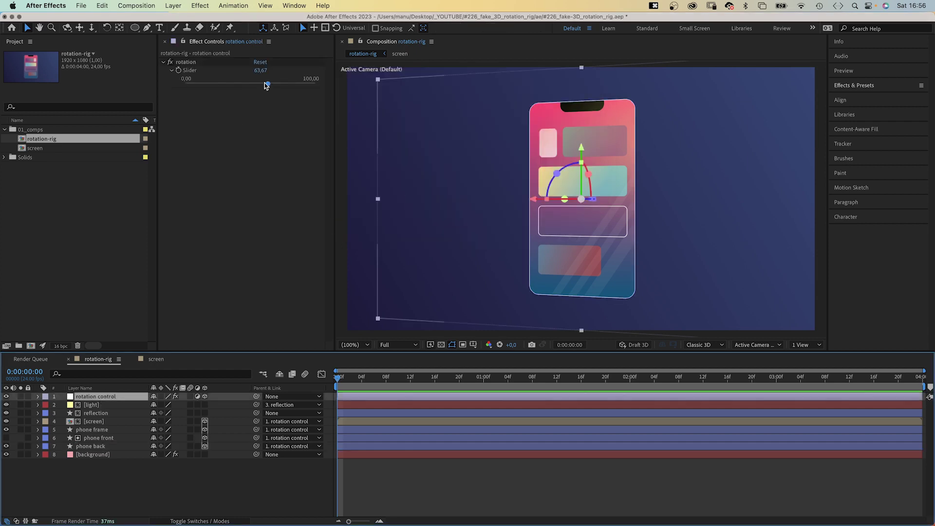
left_click_drag(266, 84, 161, 89)
left_click(103, 446)
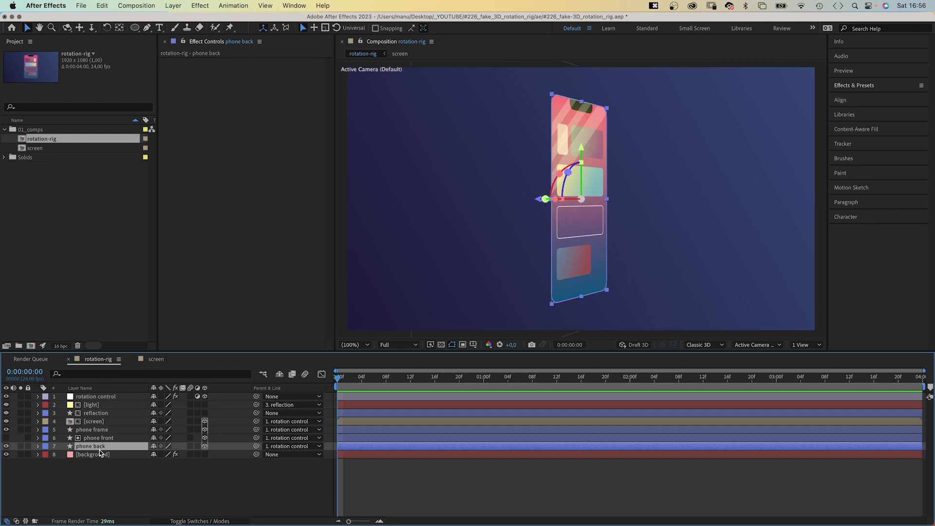
Try phone back X Position offsets (1031, 875) with the rotation slider at 100.
key("p")
left_click_drag(157, 455, 191, 454)
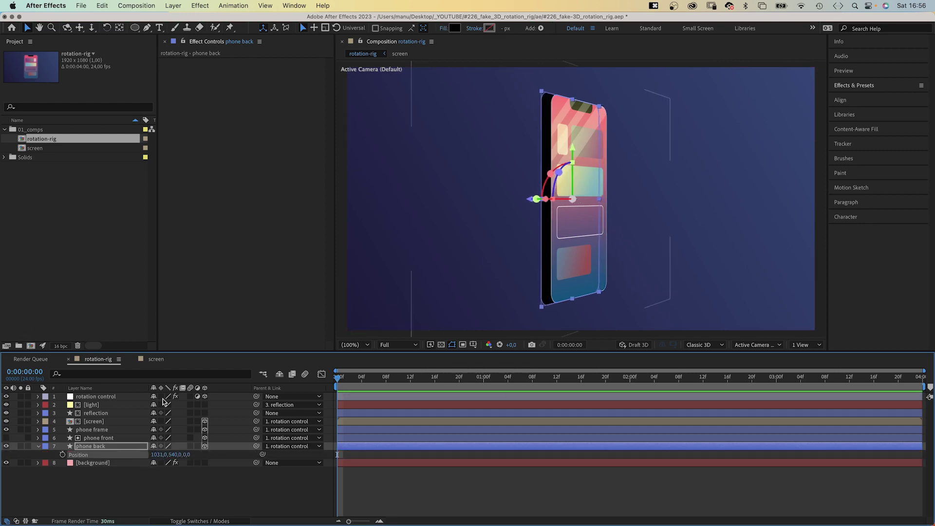
left_click(104, 396)
left_click_drag(184, 85, 319, 85)
left_click_drag(166, 454, 90, 455)
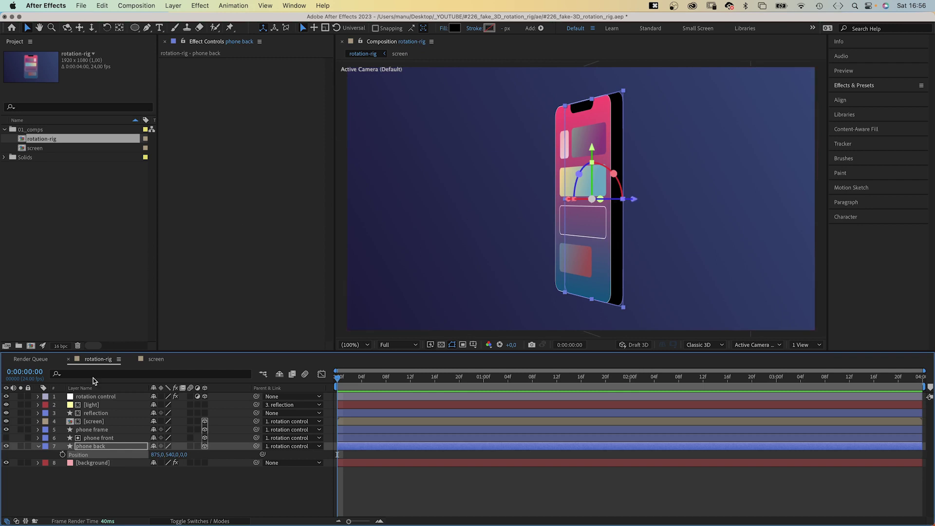
left_click(91, 398)
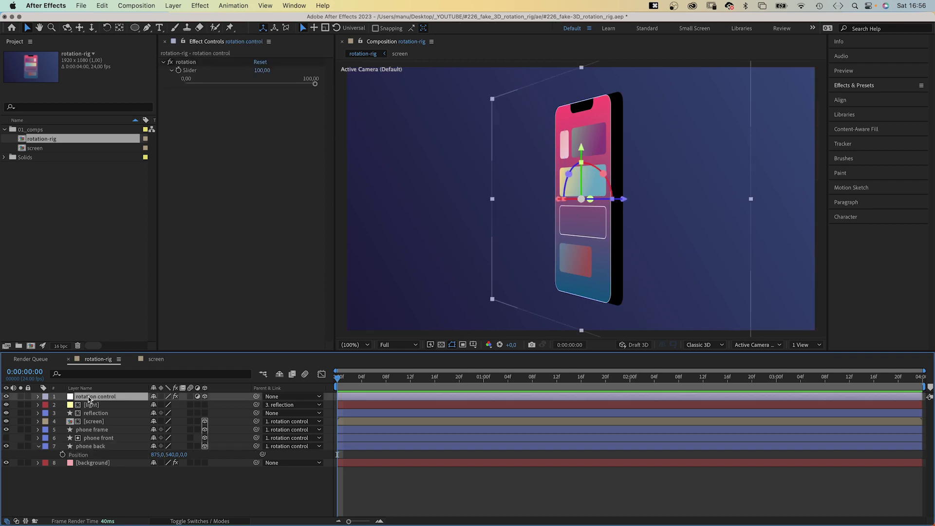
Separate phone back's Position into X, Y and Z and expose the rotation Slider.
right_click(78, 458)
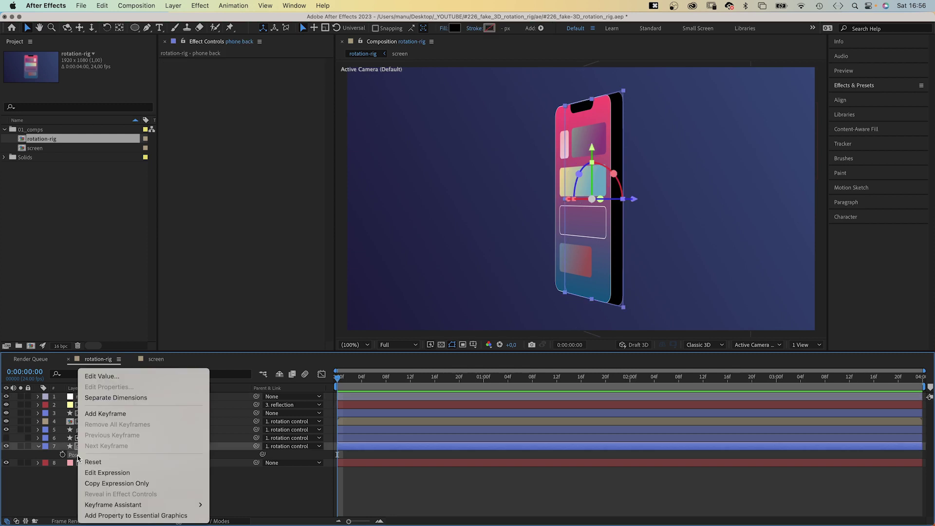
left_click(119, 398)
left_click(85, 398)
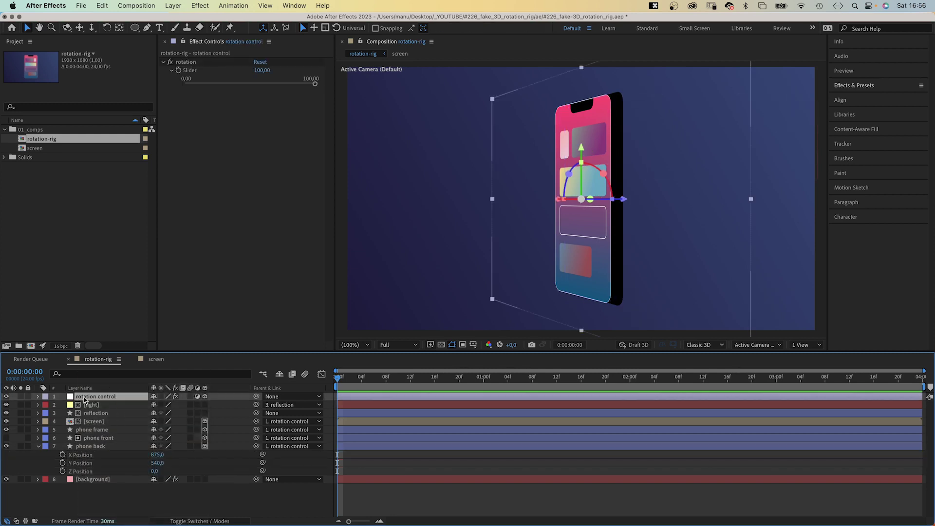
left_click(38, 396)
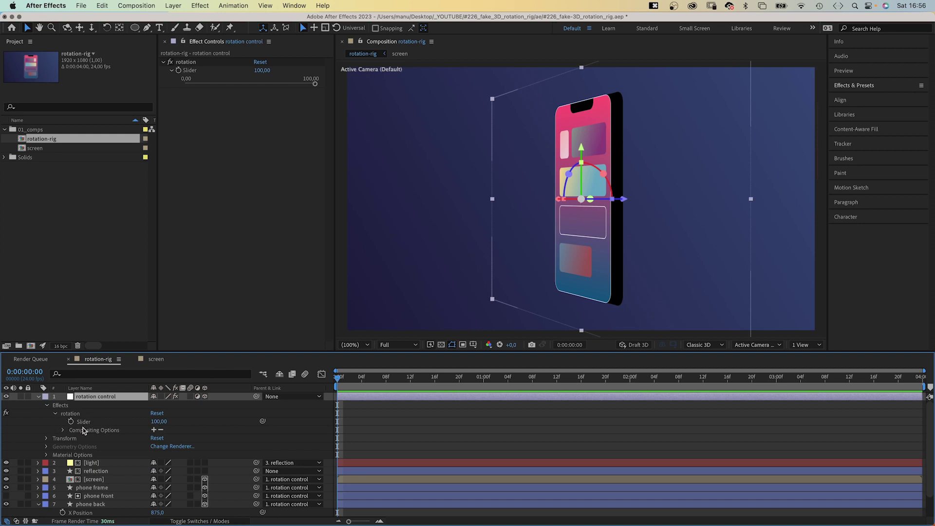
scroll(594, 502, "down", 1)
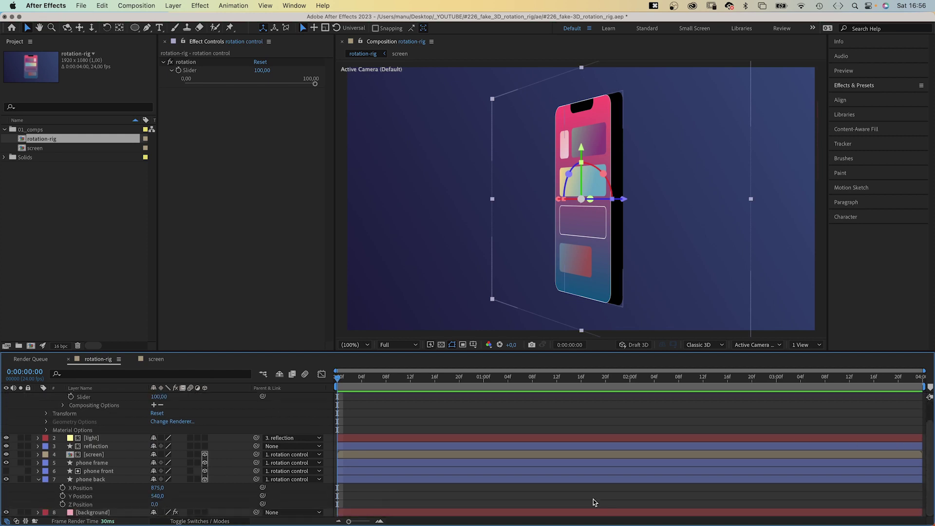
Drive phone back's X Position with x = slider; linear(x,0,100,1010,910) and test at 0.
left_click(63, 488, "alt")
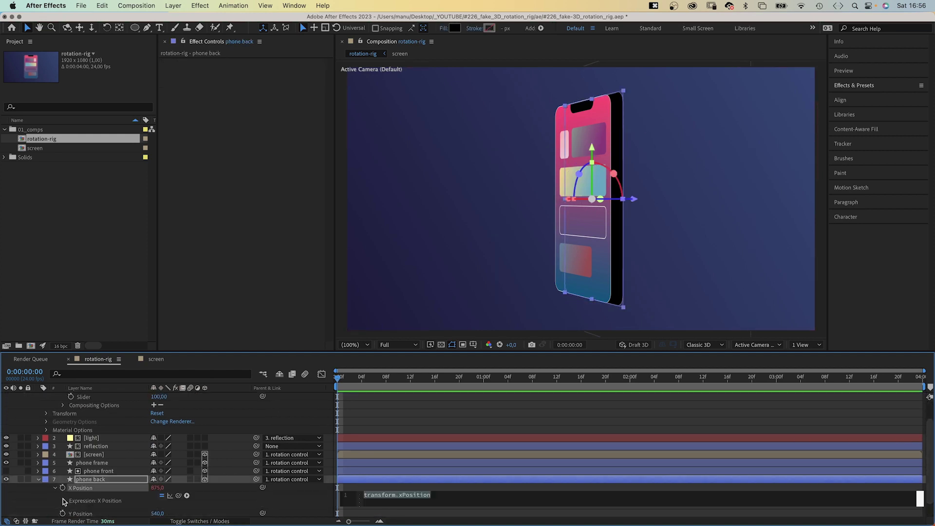
type("x =")
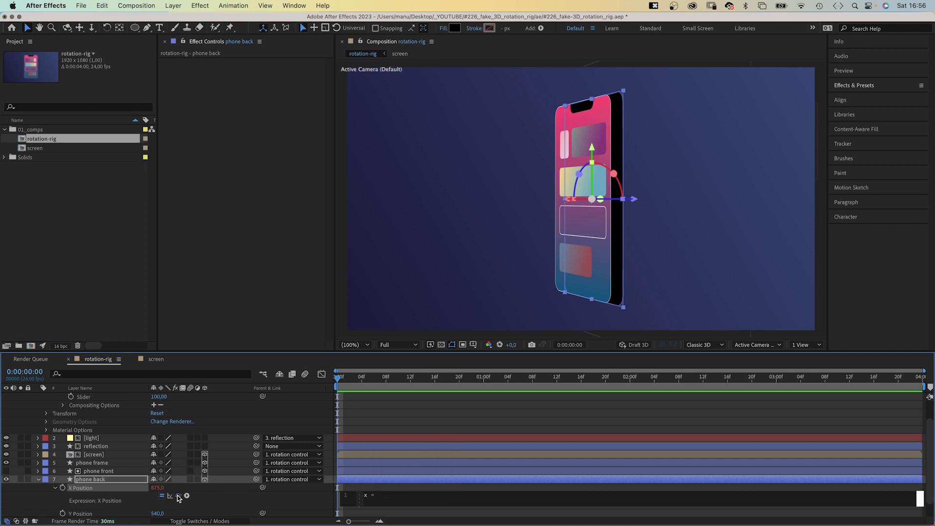
left_click_drag(178, 495, 107, 424)
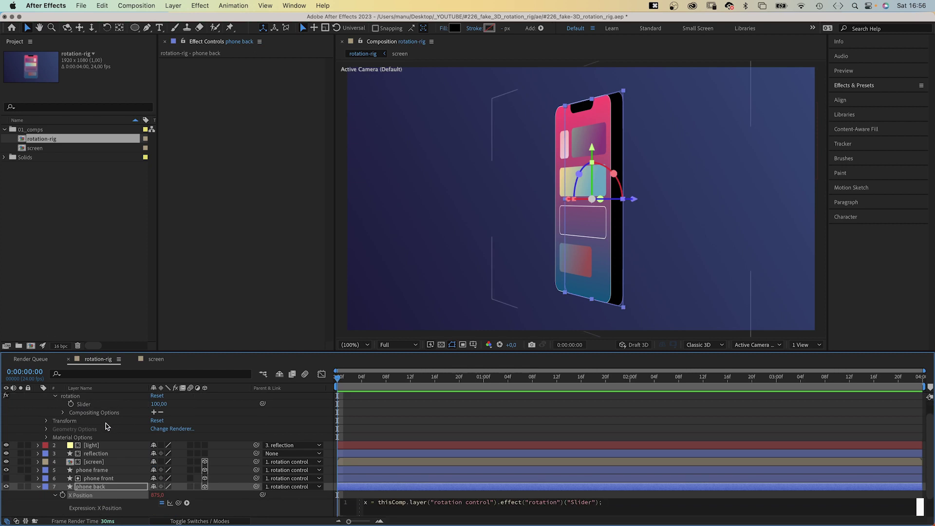
key("Return")
type("linea")
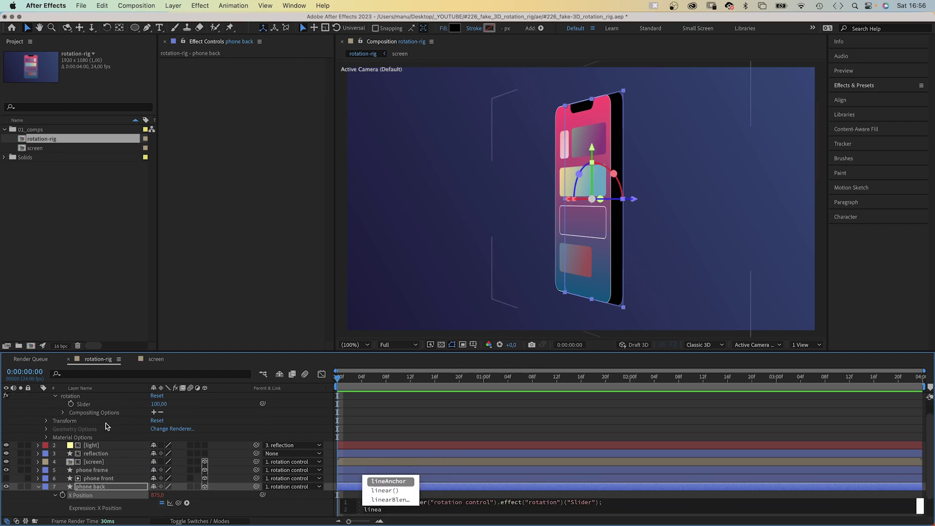
type("r(")
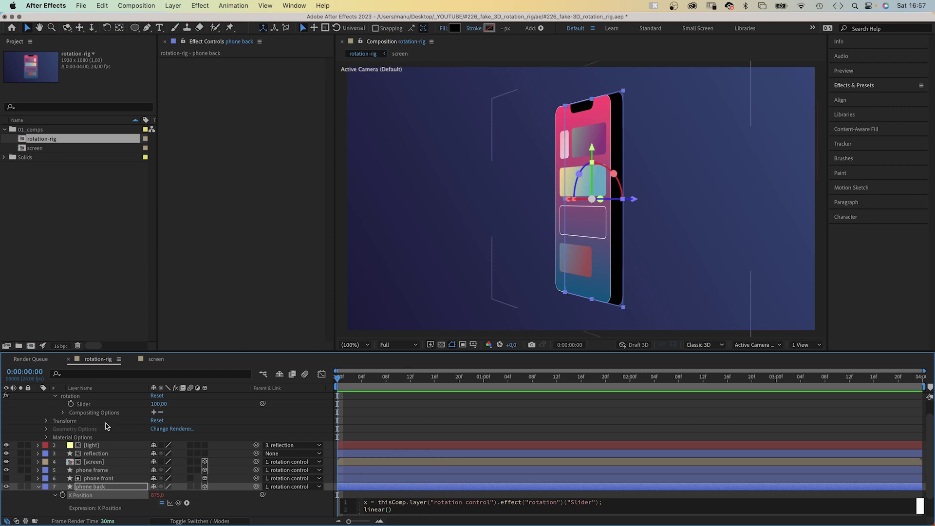
type("x,0,100,1010,910")
left_click(299, 510)
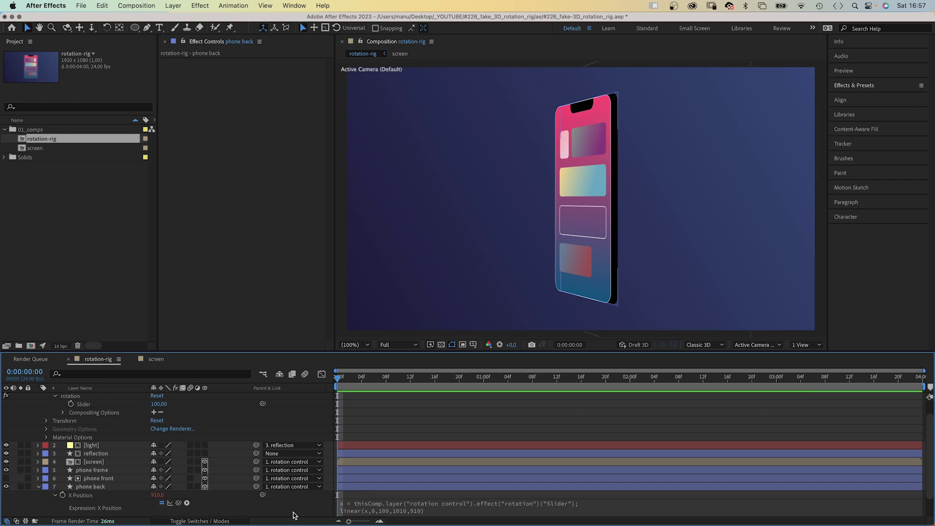
scroll(910, 419, "up", 2)
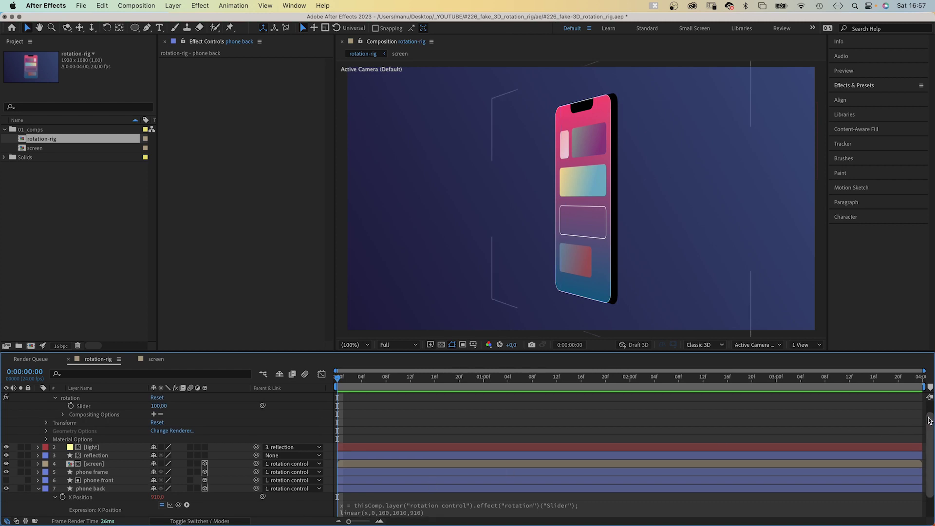
left_click(100, 397)
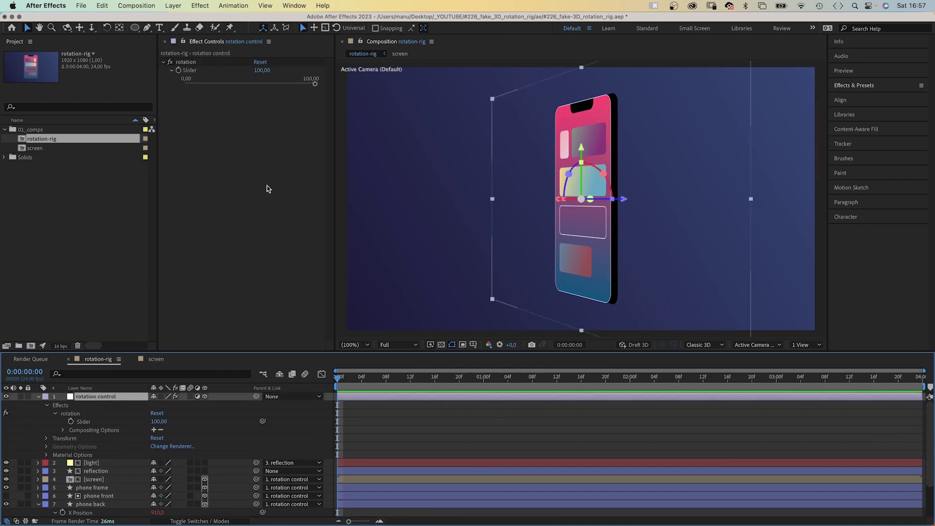
left_click_drag(315, 83, 173, 95)
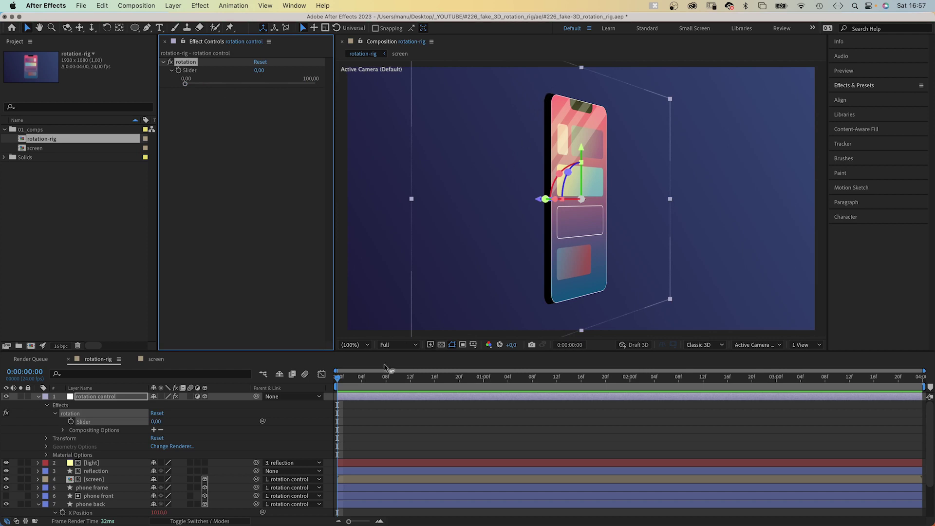
left_click(354, 386)
Apply Directional Blur to phone back with Direction 90° and Blur Length 50.
left_click(36, 397)
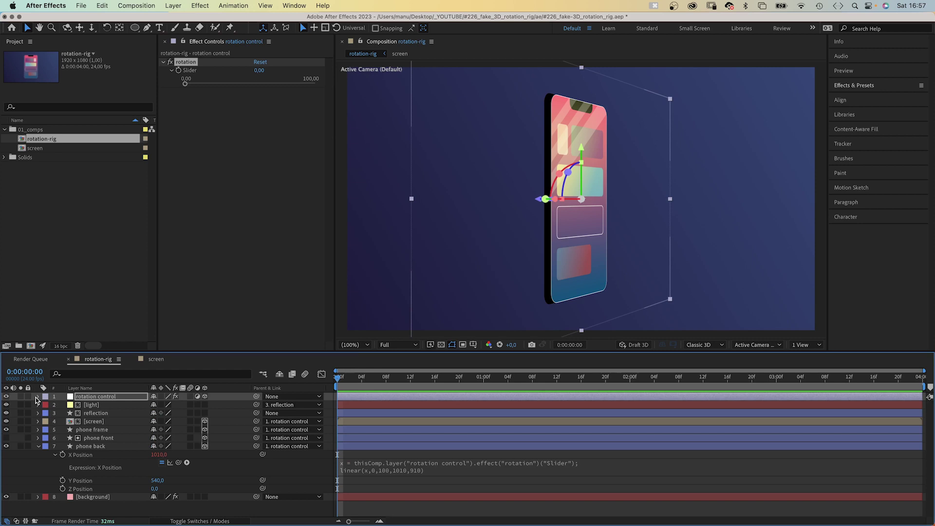
left_click(91, 447)
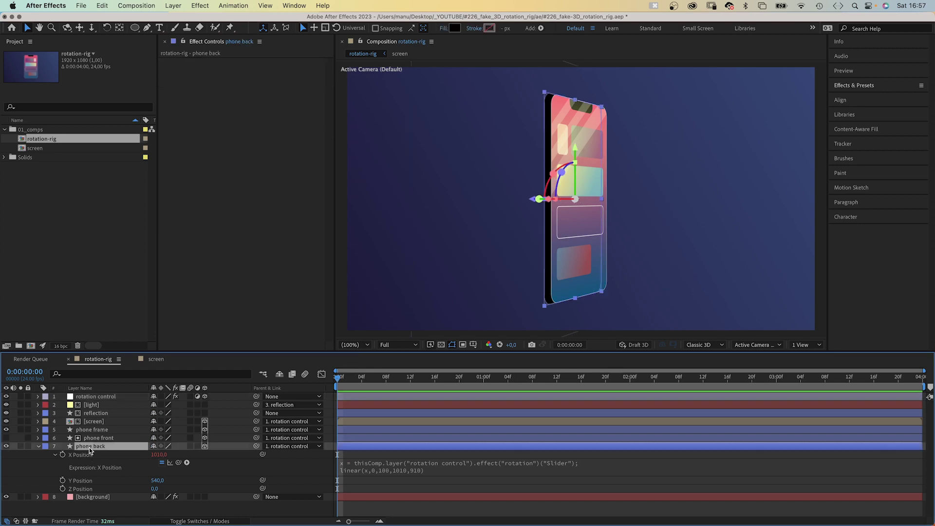
left_click(860, 84)
left_click(852, 100)
type("direc")
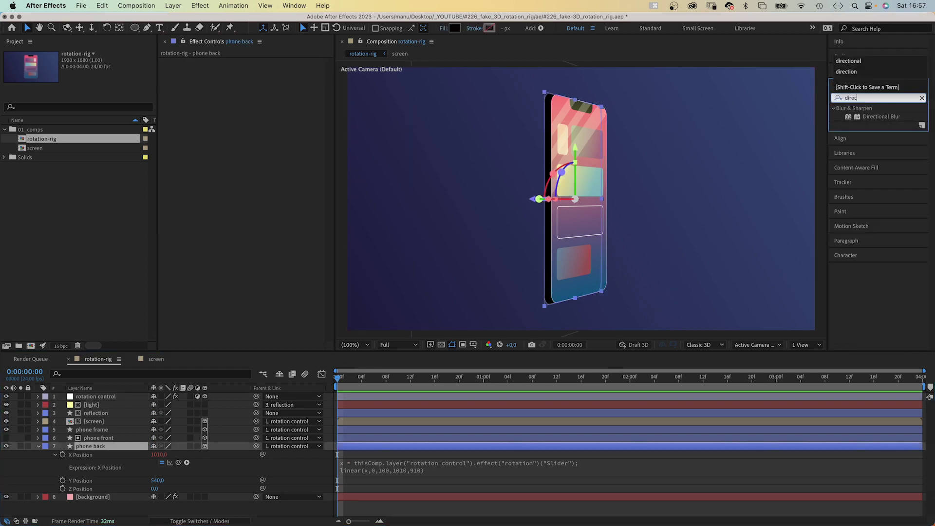
type("tiona")
left_click_drag(853, 118, 259, 121)
left_click(270, 70)
type("90")
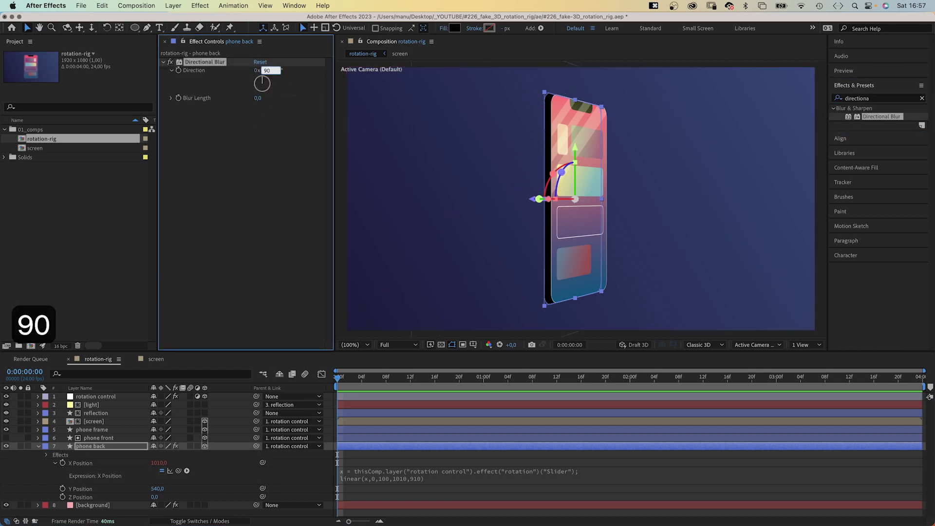
key("Return")
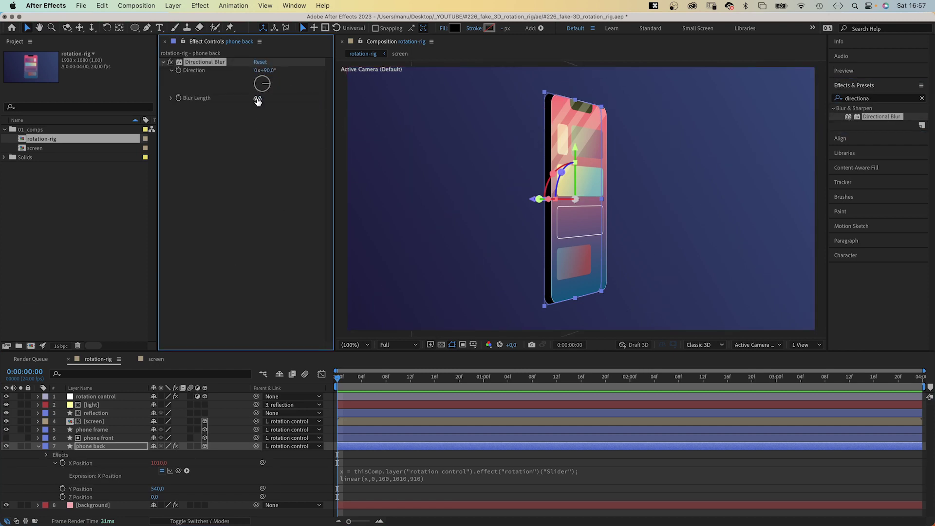
type("50")
key("Return")
left_click(542, 83)
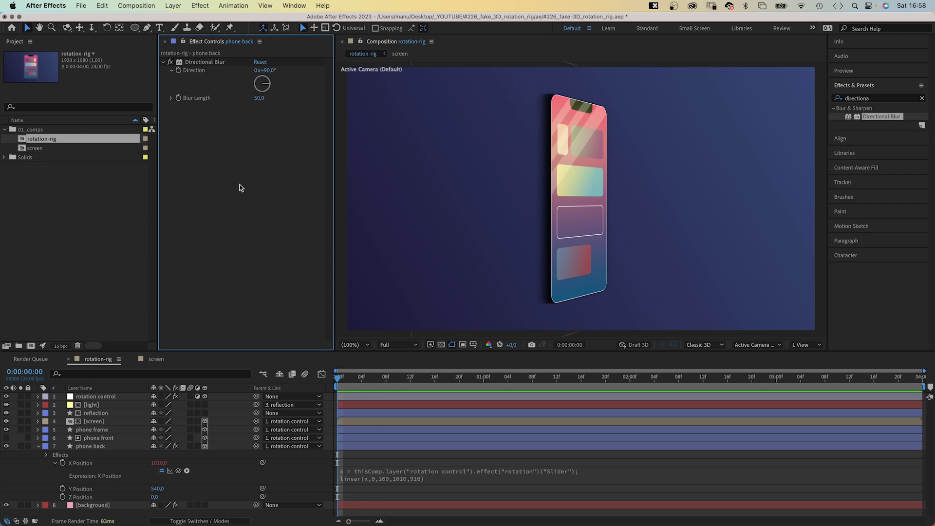
Add Matte Choker to phone back: Geometric Softness 1 10, Choke 1 -100, Gray Softness 55%/0%.
double_click(865, 99)
type("matte ch")
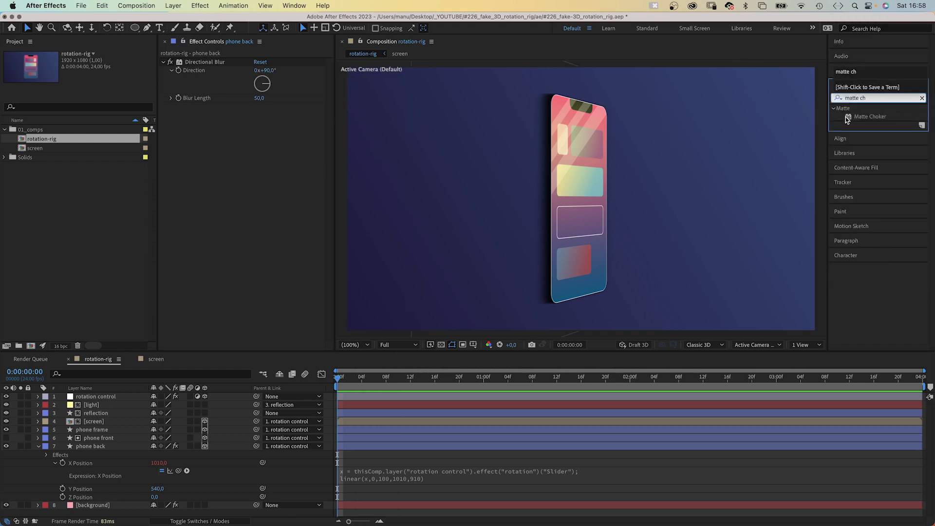
left_click_drag(848, 119, 205, 180)
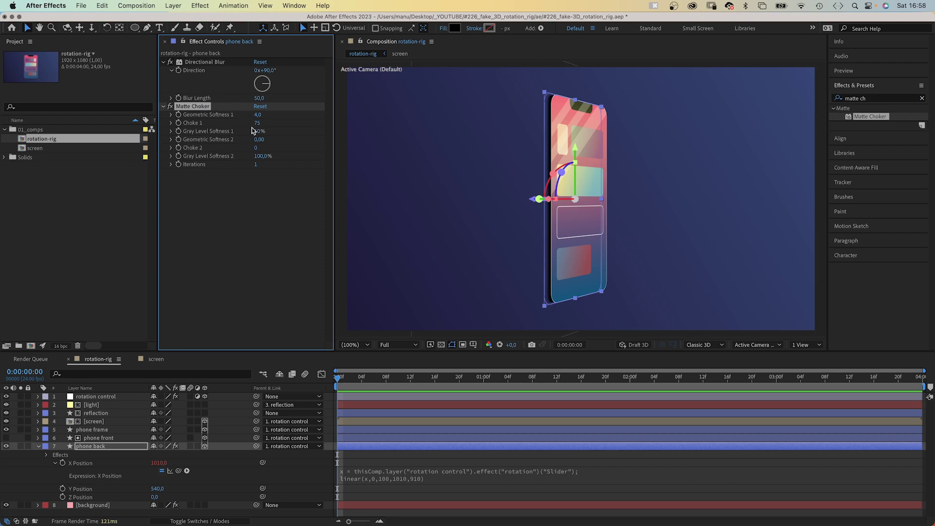
left_click(257, 114)
type("10")
key("Return")
left_click(258, 123)
key("Tab")
type("55")
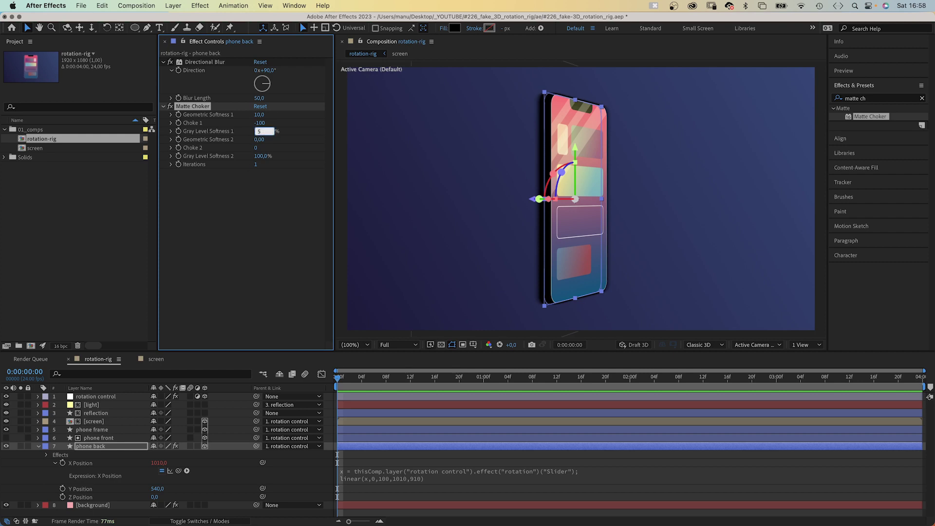
key("Return")
left_click_drag(258, 156, 155, 171)
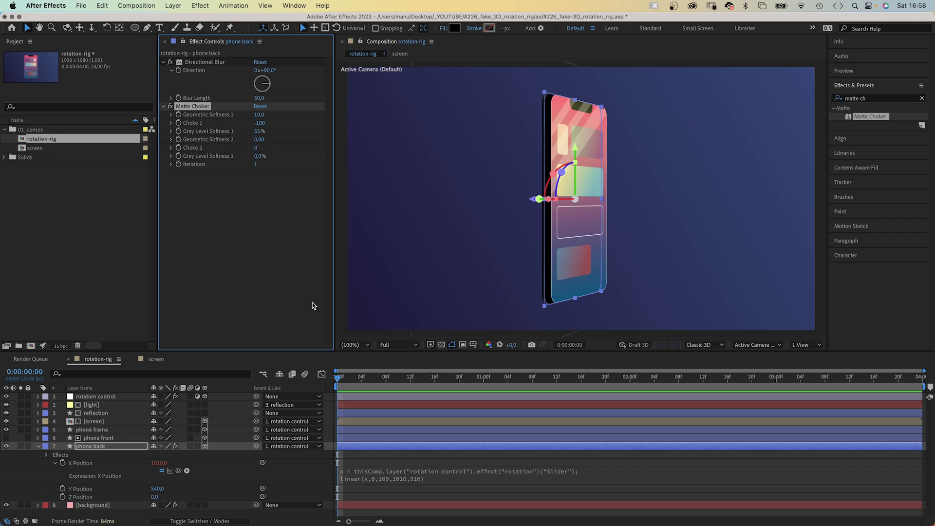
Inspect the edge at 400% and add Refine Hard Matte, then return to 100%.
left_click(352, 344)
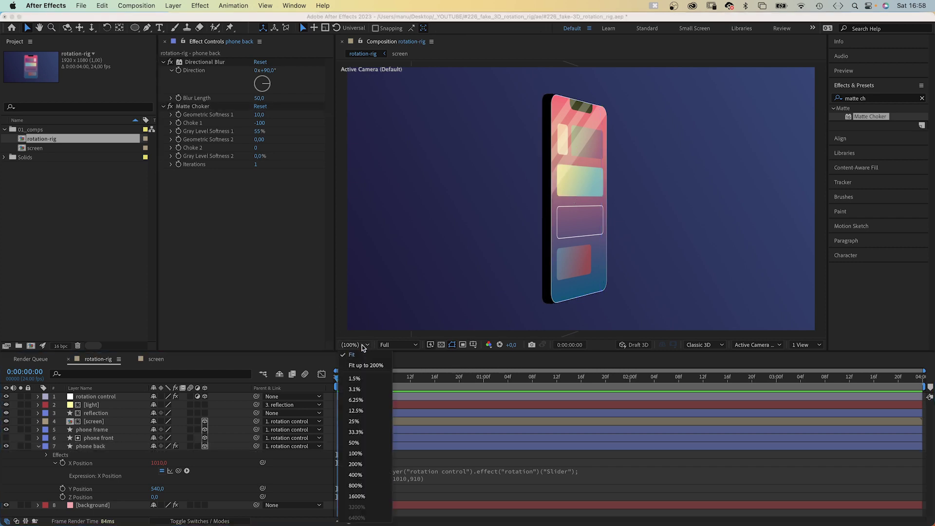
left_click(364, 457)
key("space")
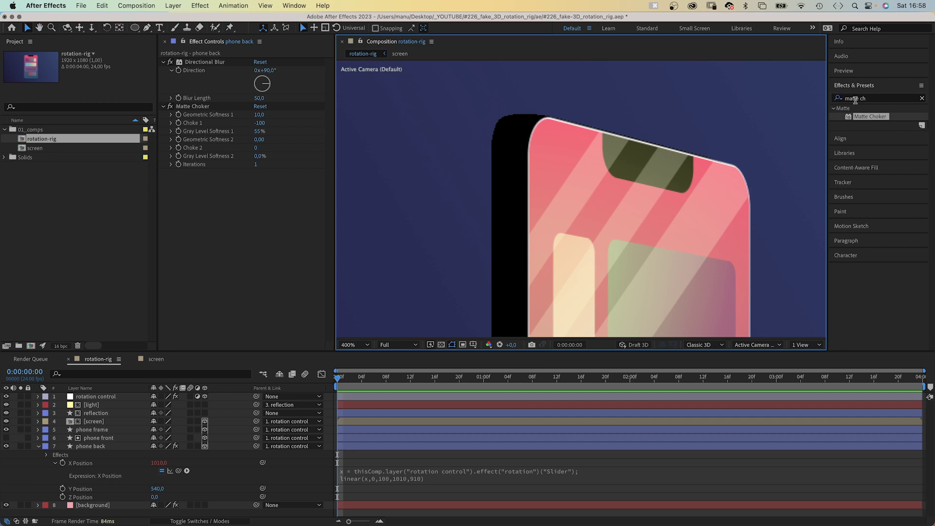
key("super+a")
type("refine")
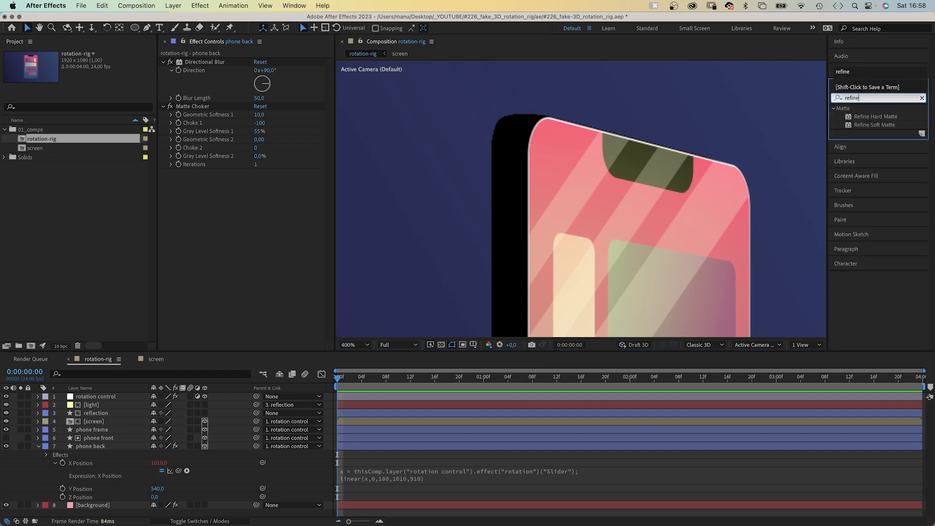
left_click_drag(850, 119, 433, 229)
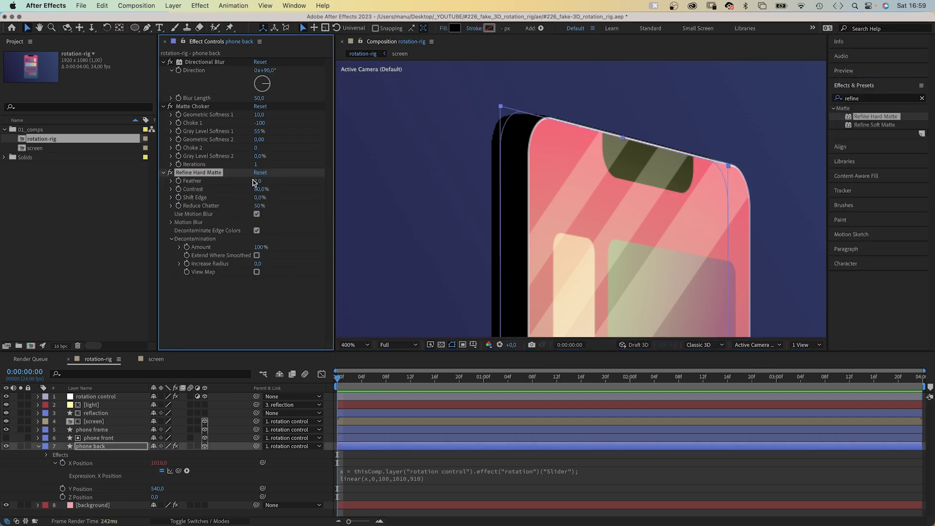
key("BackSpace")
key("Return")
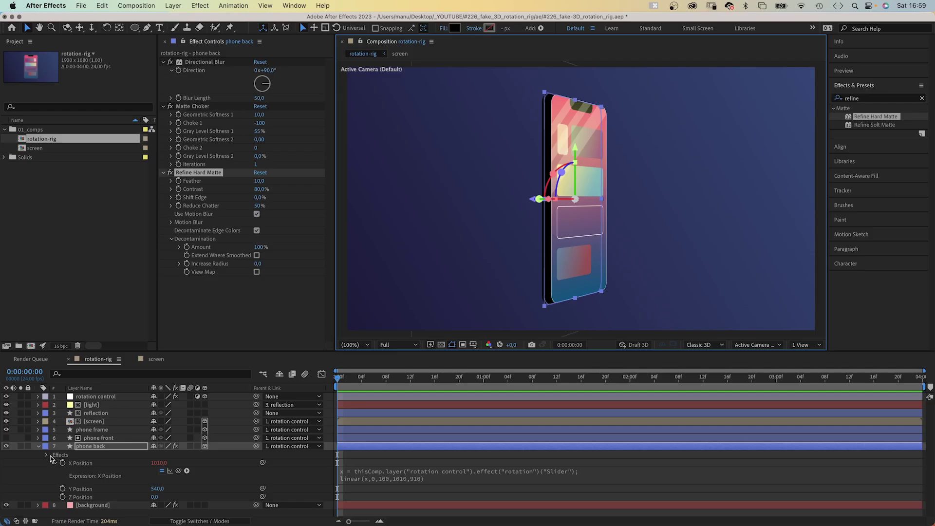
left_click(46, 455)
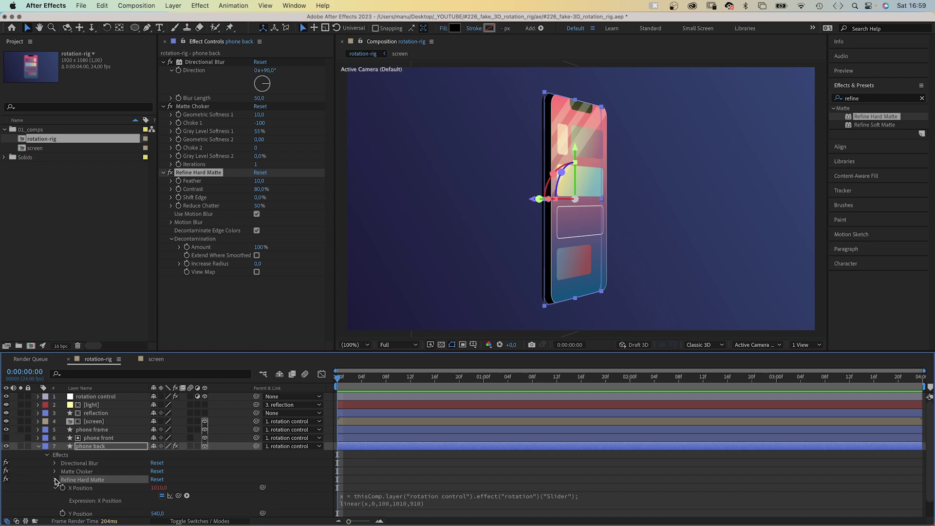
Link Directional Blur's Blur Length to the rotation Slider with linear(l,0,100,50,-50).
left_click(55, 463)
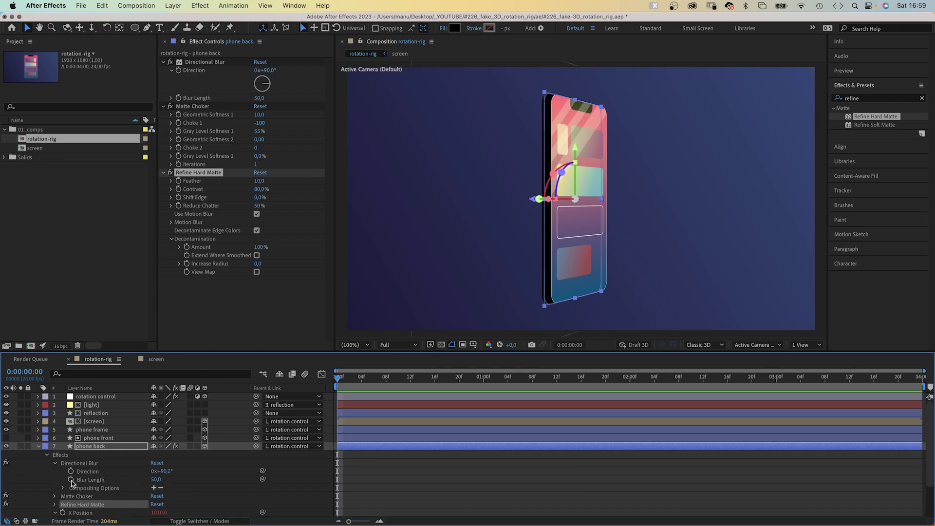
left_click(37, 397)
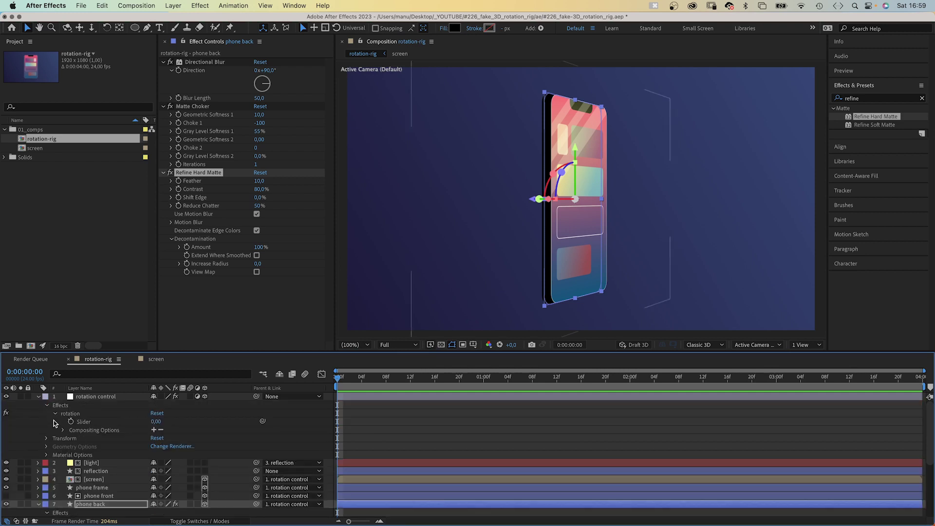
scroll(132, 509, "down", 3)
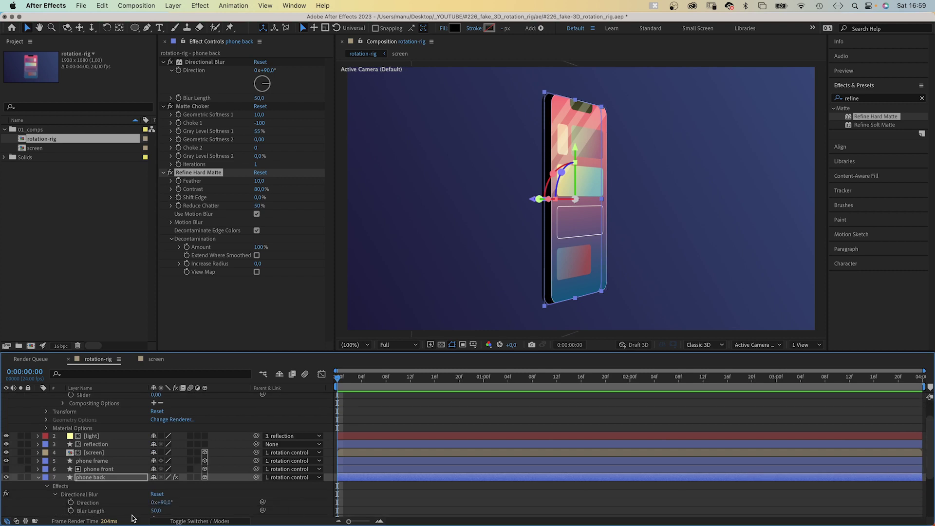
left_click(70, 511, "alt")
type("l =")
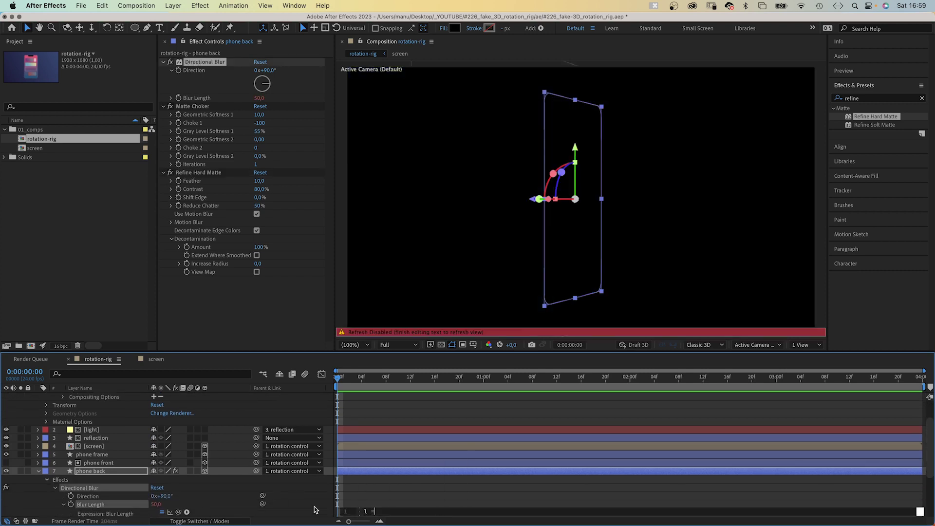
left_click(180, 513)
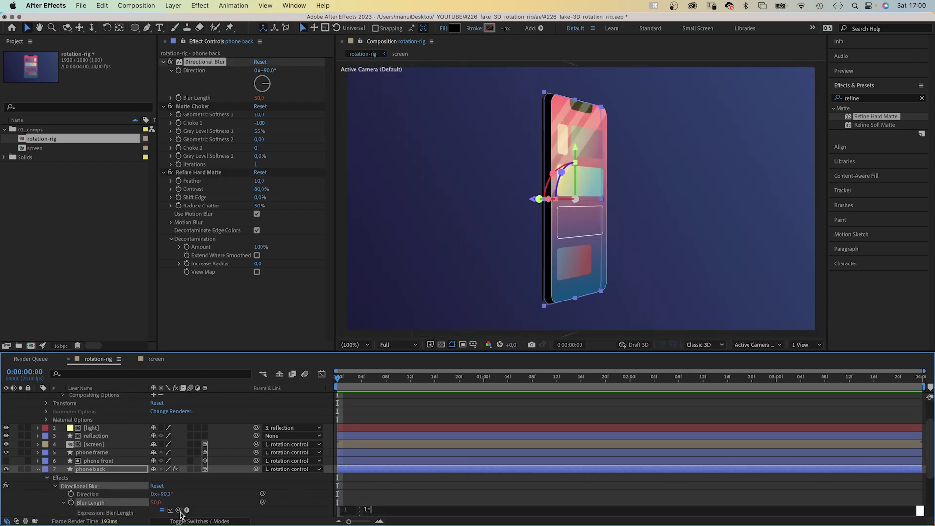
left_click_drag(179, 510, 142, 422)
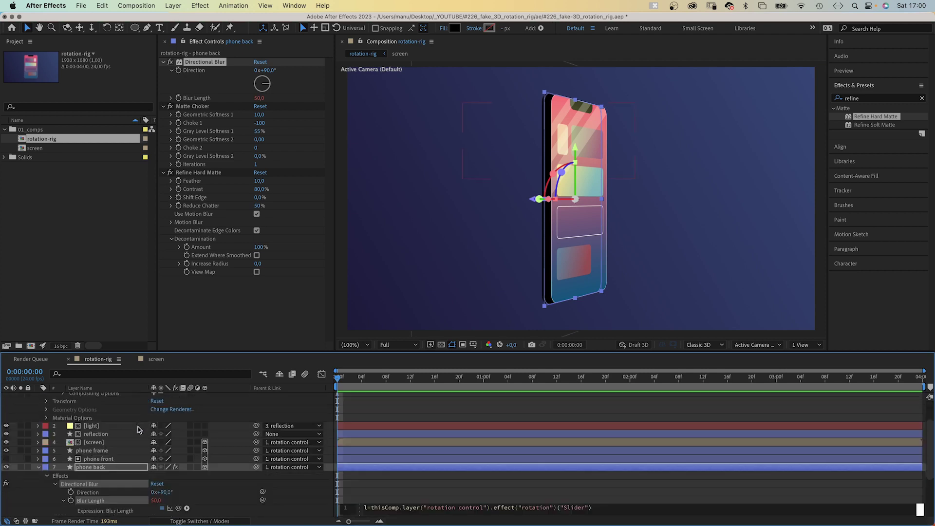
scroll(358, 484, "down", 2)
key("Return")
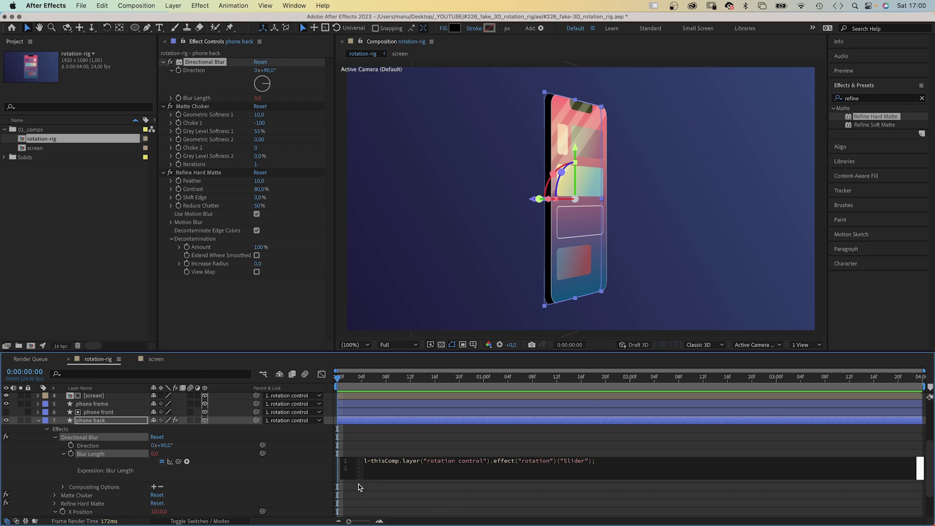
type("linear(l,0,100,50,-50")
left_click(299, 472)
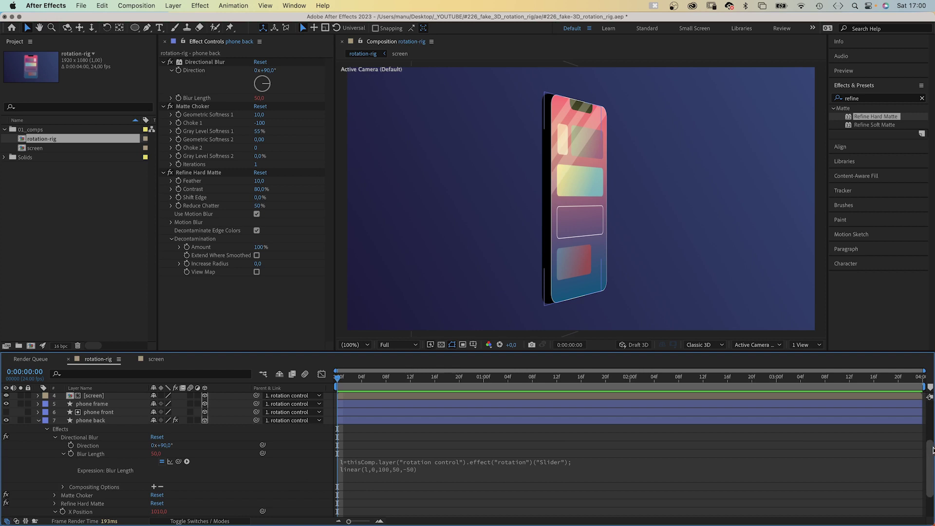
Test the rig by raising the rotation slider from 0 to 100.
scroll(898, 448, "up", 5)
left_click(90, 397)
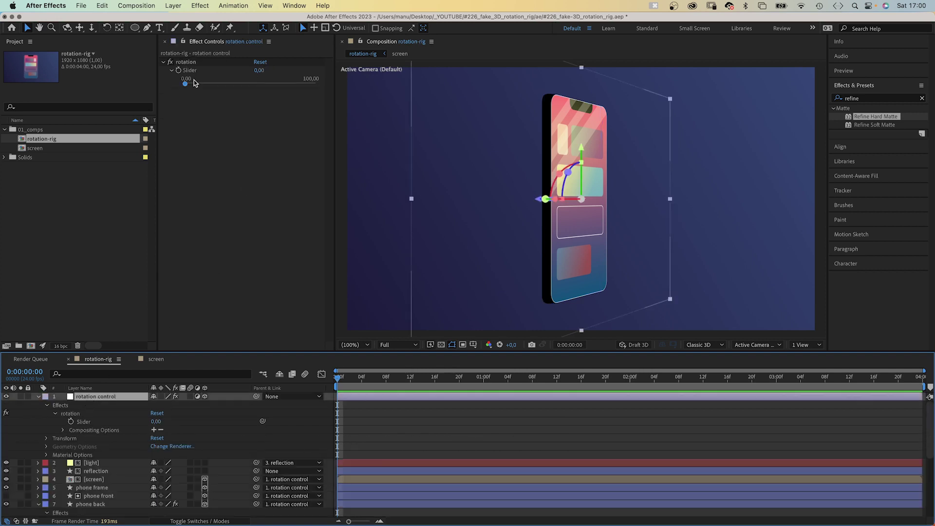
left_click_drag(186, 84, 250, 84)
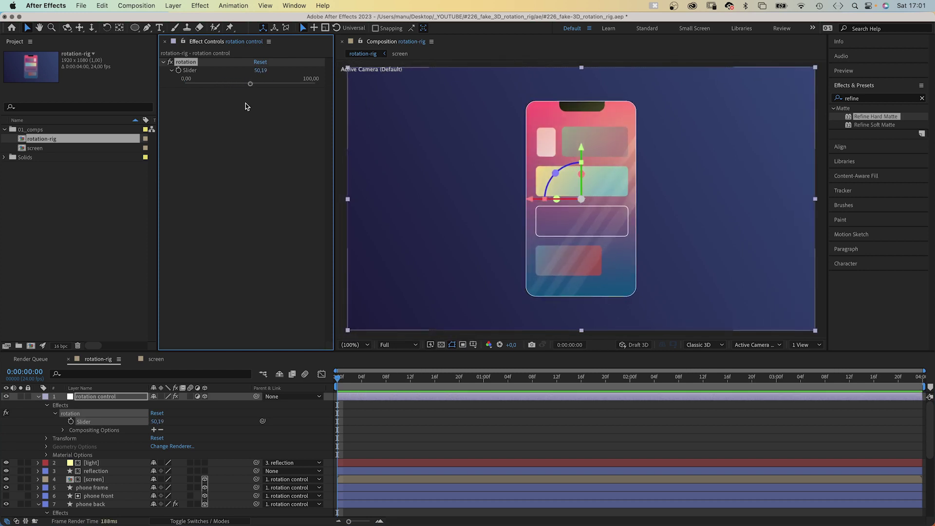
left_click_drag(250, 83, 317, 84)
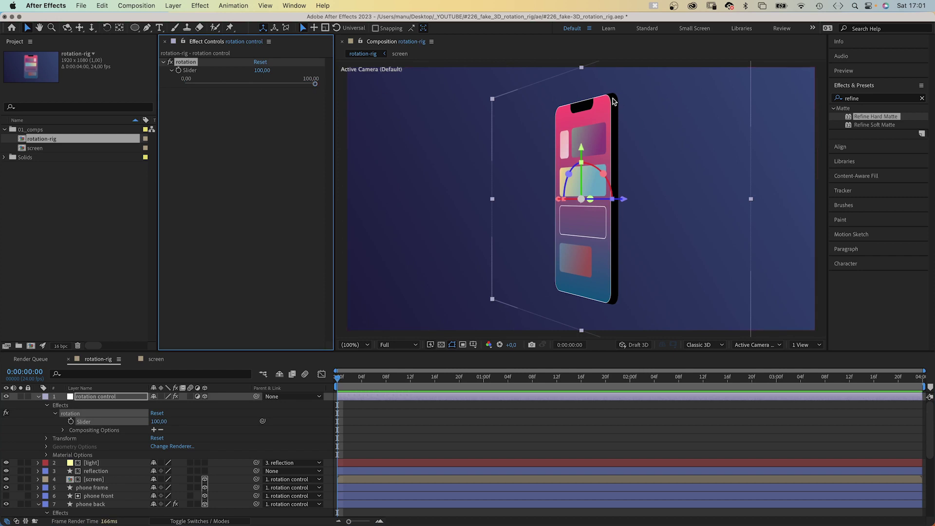
Duplicate the phone back's Directional Blur effect to create Directional Blur 2.
left_click(88, 506)
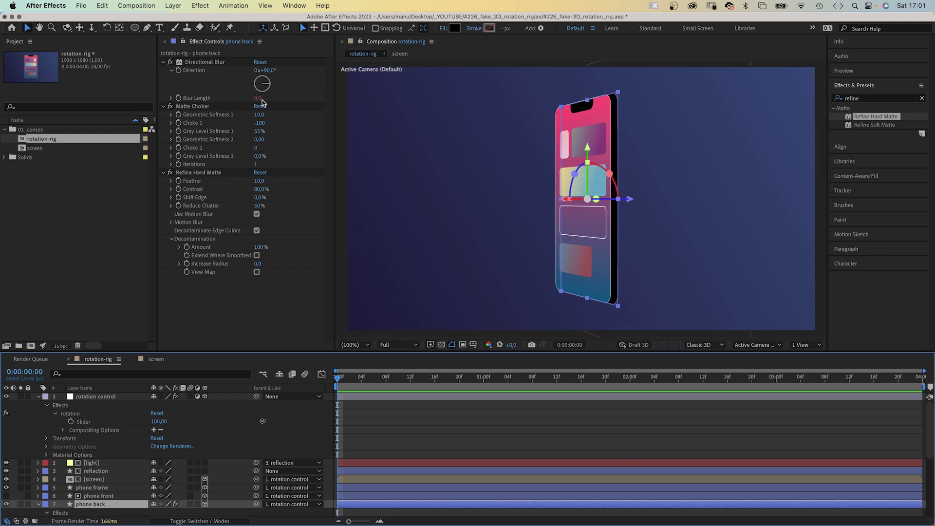
left_click(209, 63)
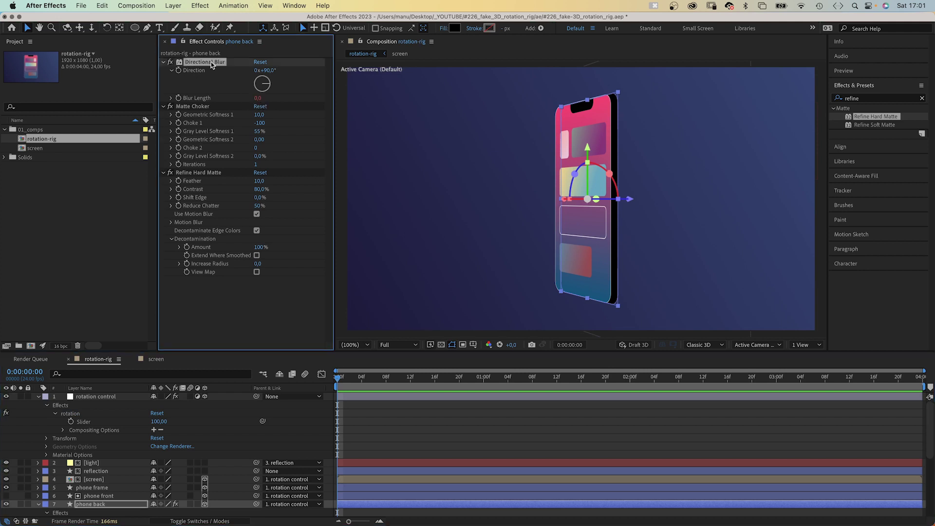
key("super+d")
left_click_drag(930, 446, 928, 494)
Change Directional Blur 2's Blur Length expression to linear(l,0,100,-50,50).
left_click(55, 469)
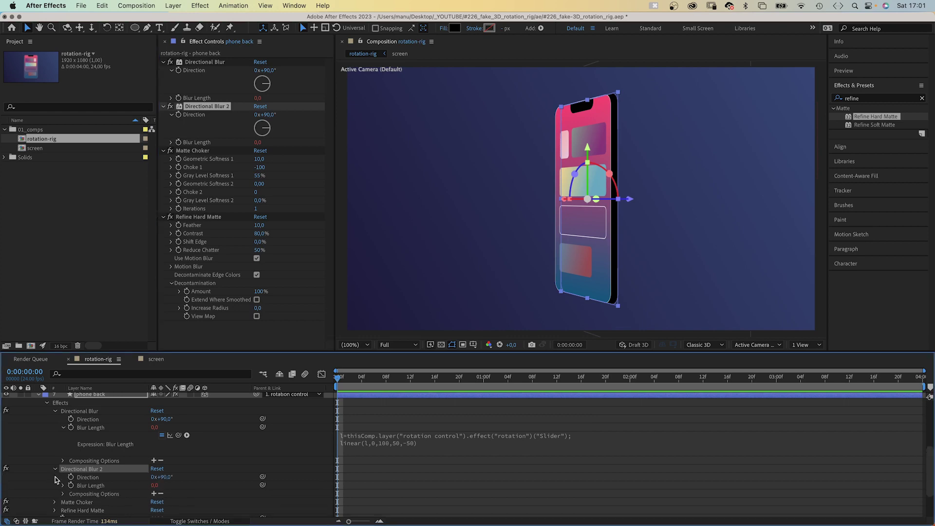
left_click(64, 486)
left_click(519, 493)
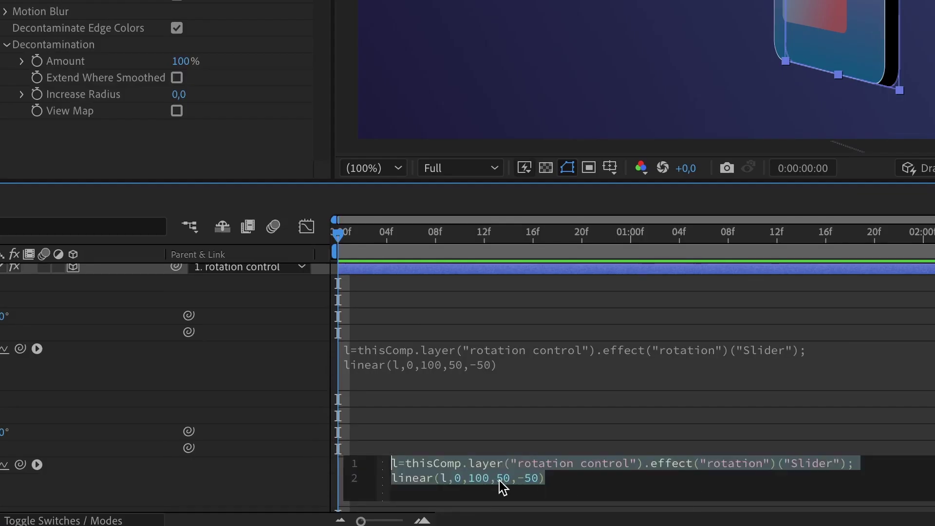
left_click(501, 480)
key("Left")
type("-")
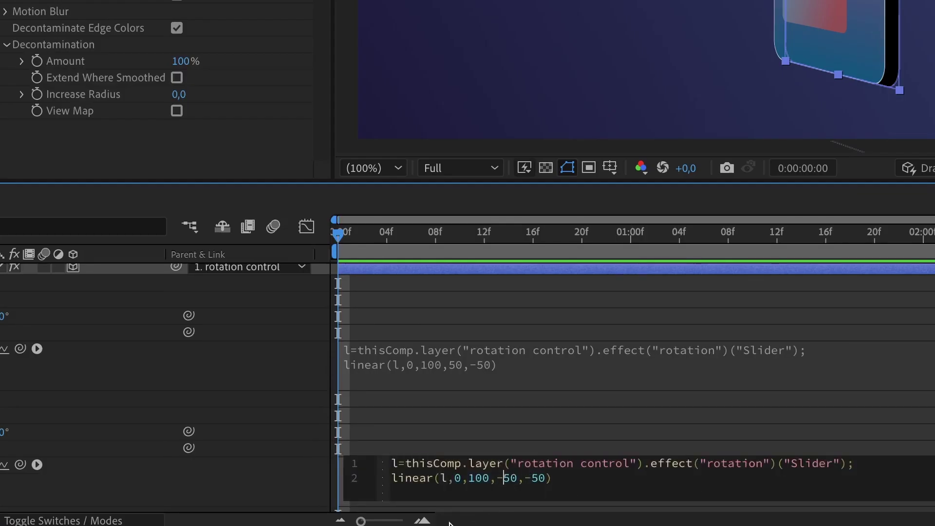
key("Right")
key("Right")
key("Right")
key("Right")
key("BackSpace")
left_click(233, 481)
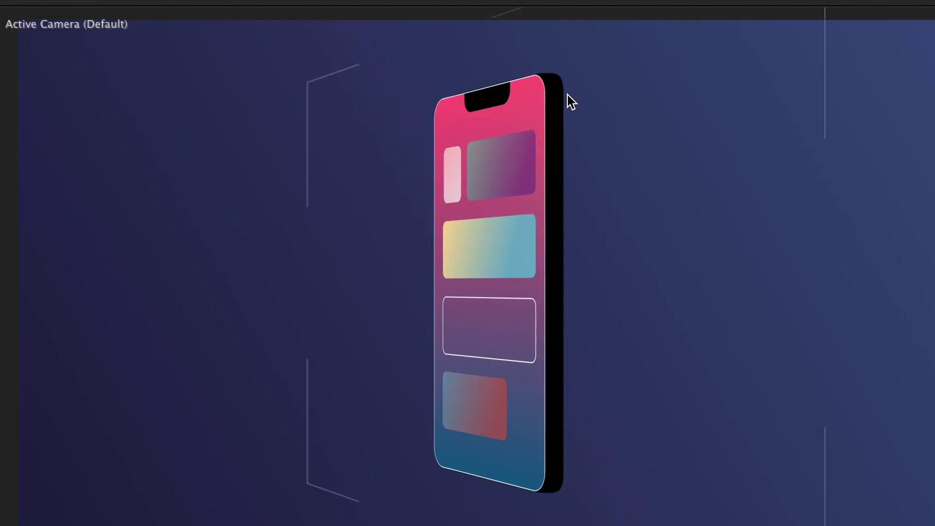
Fill the phone back with a linear gradient that has a white FFFFFF stop near 18%.
left_click(443, 27)
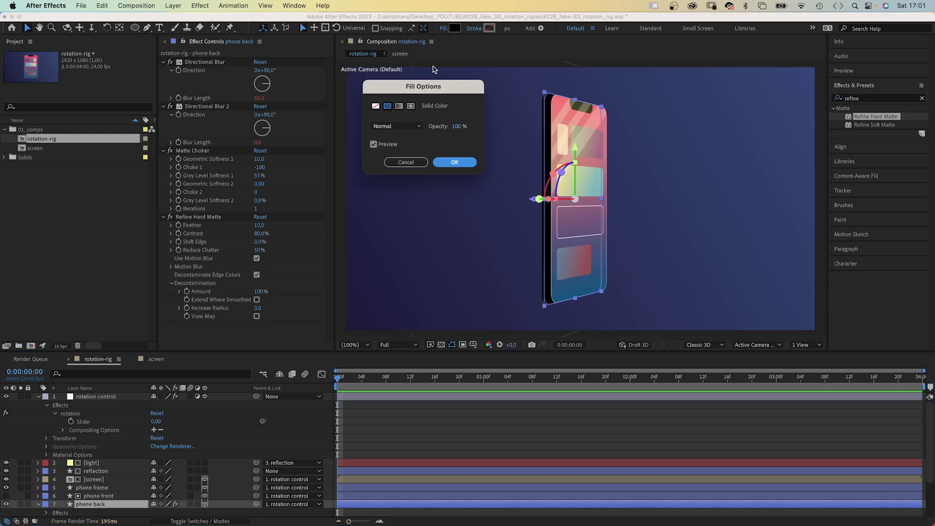
left_click(393, 102)
left_click(455, 161)
left_click(453, 28)
left_click(418, 131)
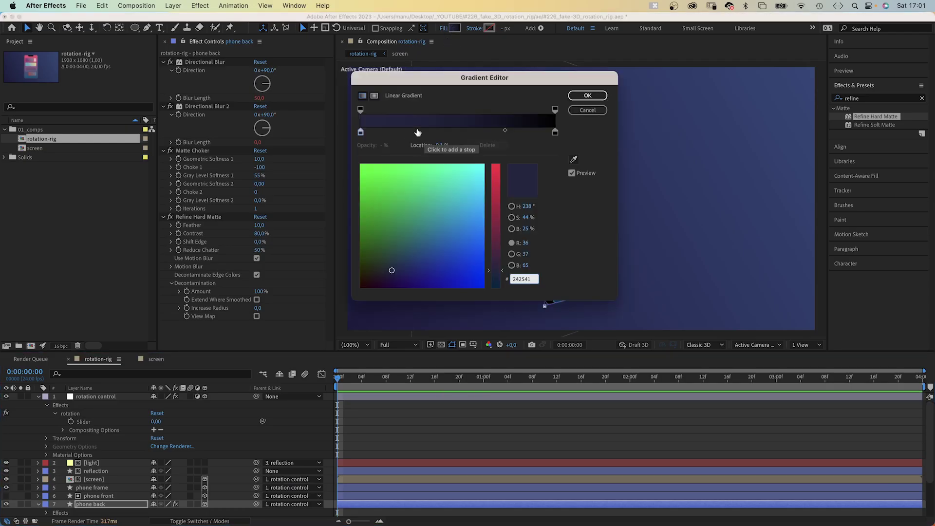
left_click_drag(417, 131, 396, 133)
type("ffffff")
left_click(586, 96)
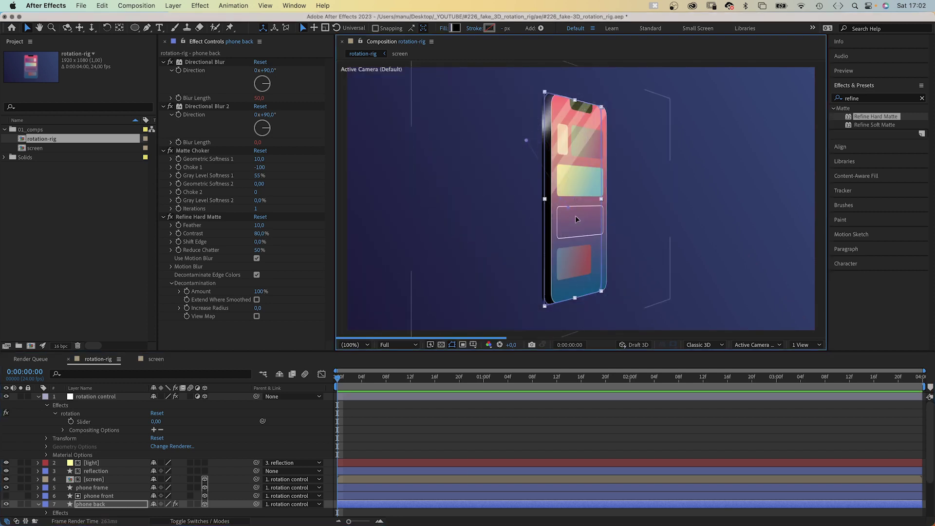
left_click(86, 399)
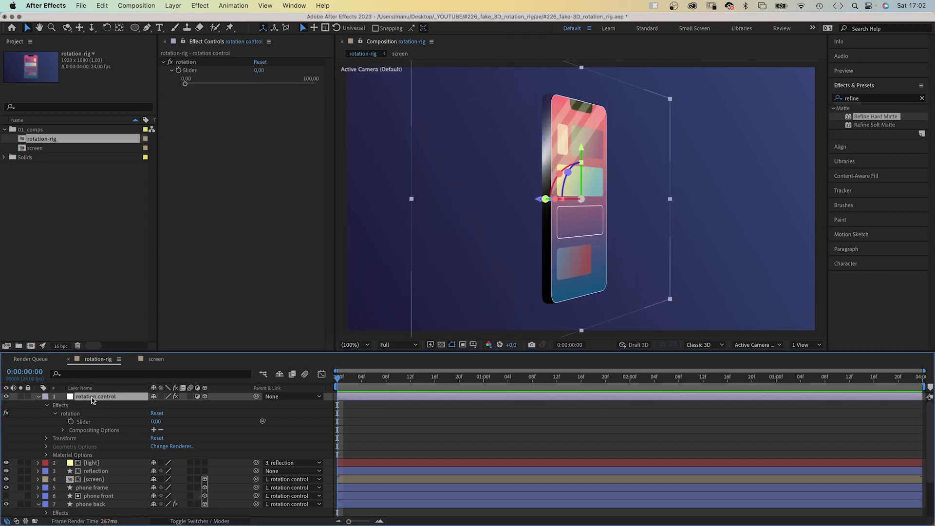
Drag the rotation slider from 0 to about 36 so the phone turns partway.
left_click(185, 84)
left_click_drag(185, 84, 292, 86)
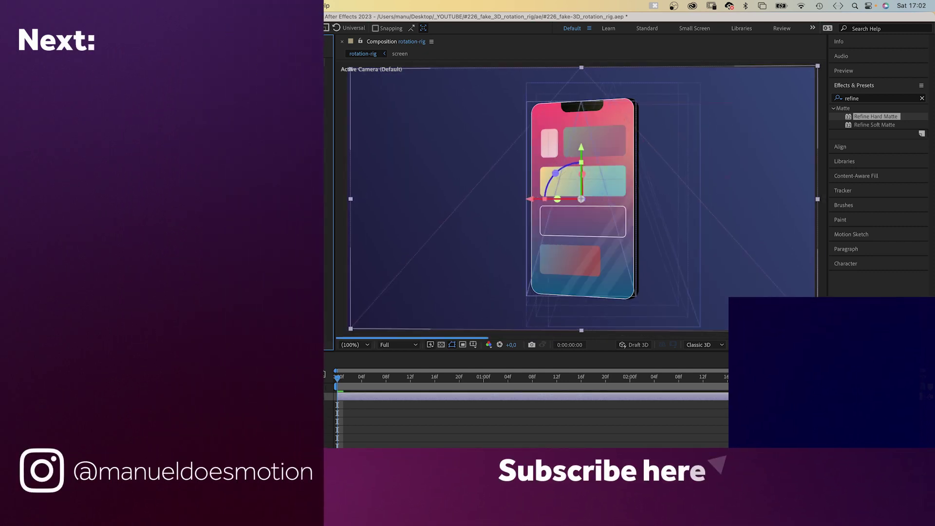